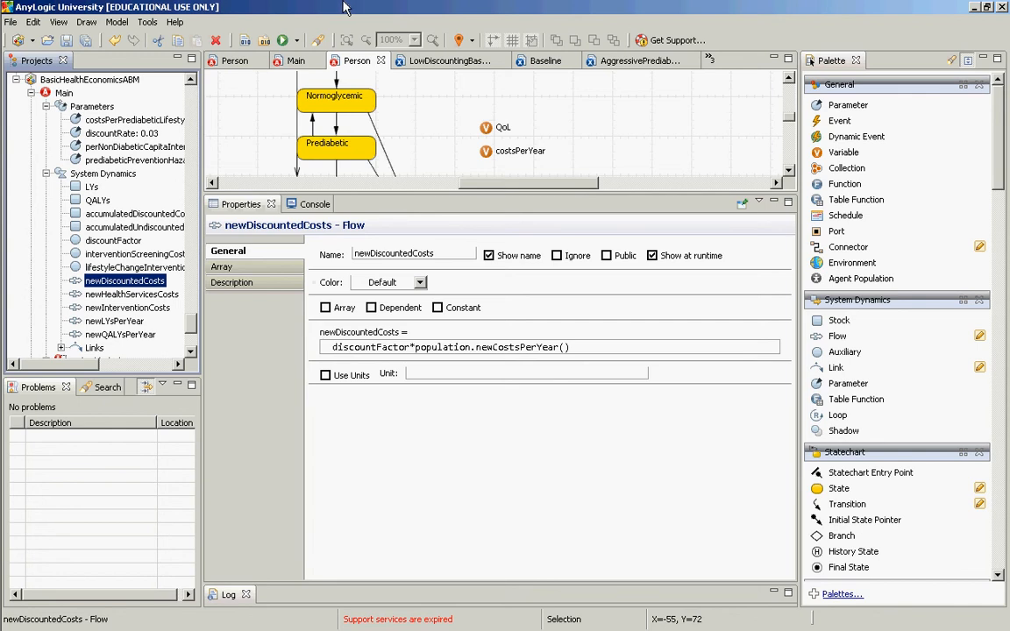
Open the Main diagram and enlarge its canvas area to show the cost stocks and flows.
{"action": "left_click", "coordinate": [63, 92]}
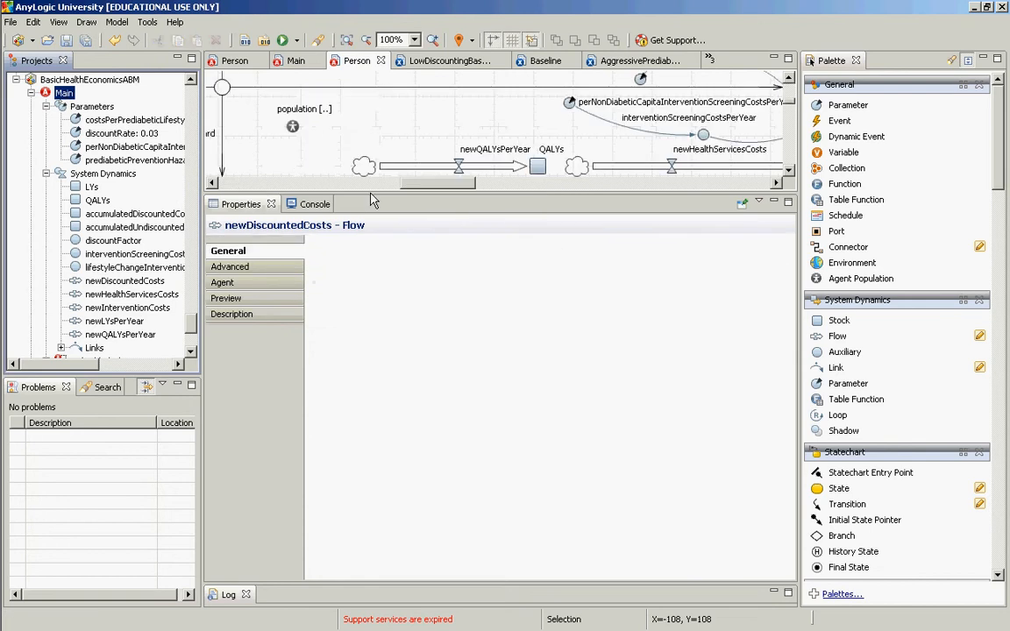
{"action": "left_click_drag", "start_coordinate": [386, 196], "coordinate": [470, 418]}
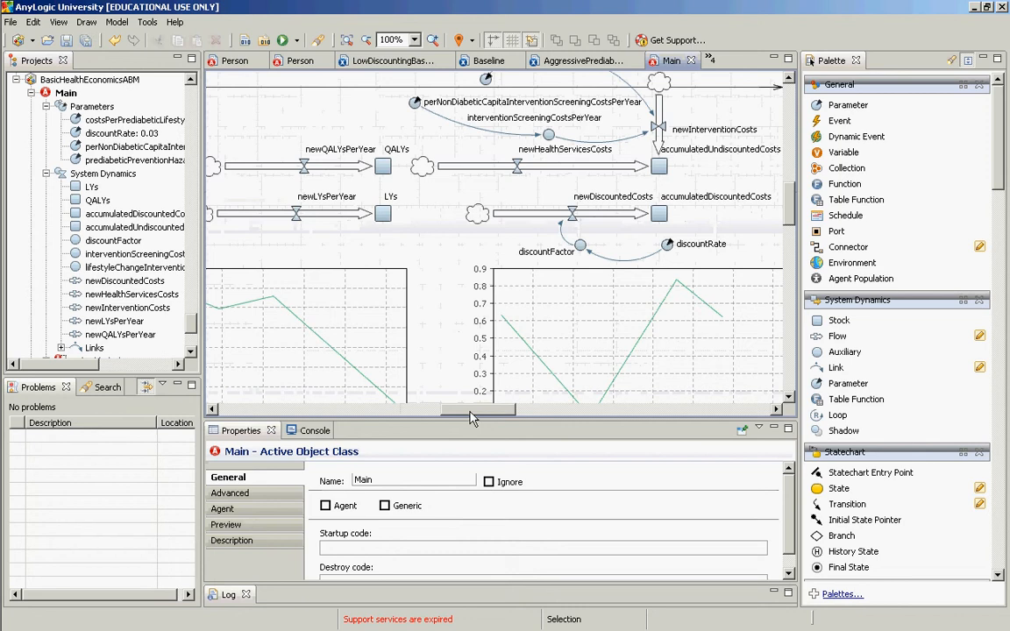
{"action": "key", "text": "alt+Tab"}
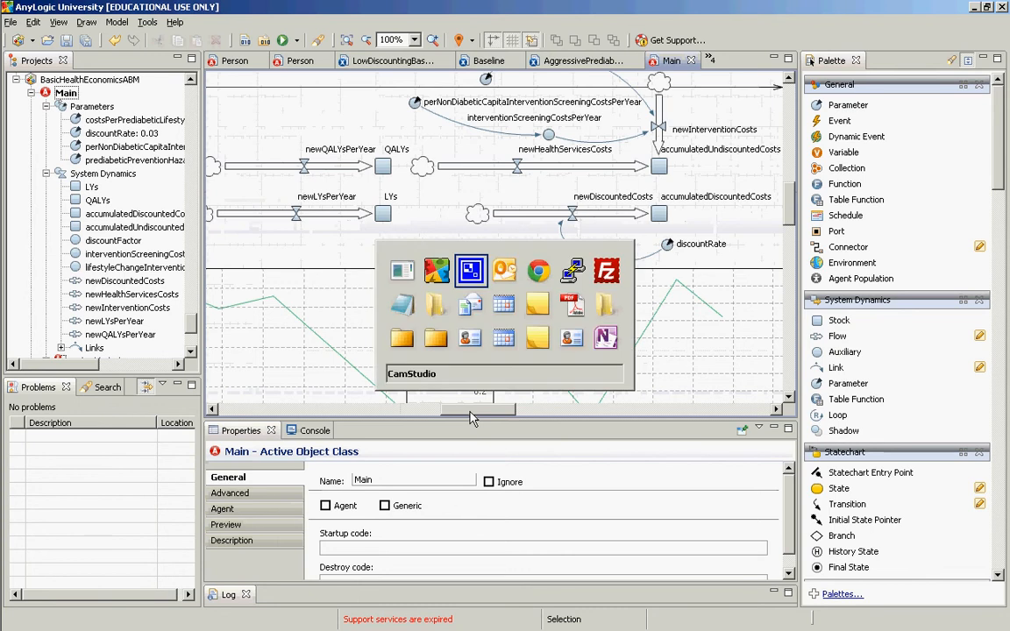
{"action": "key", "text": "alt+Tab"}
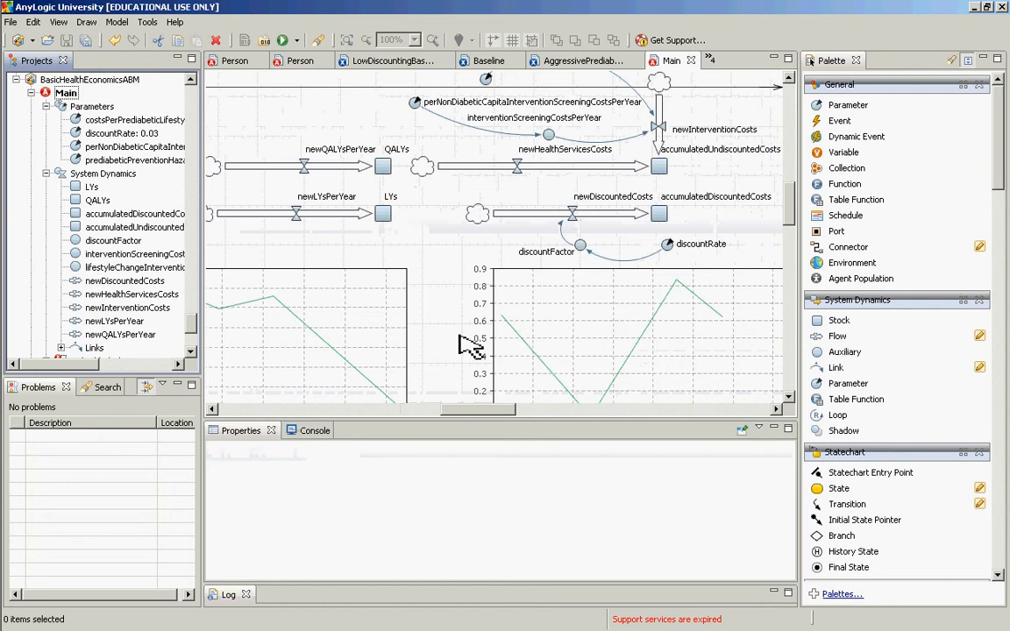
{"action": "left_click_drag", "start_coordinate": [488, 415], "coordinate": [514, 413]}
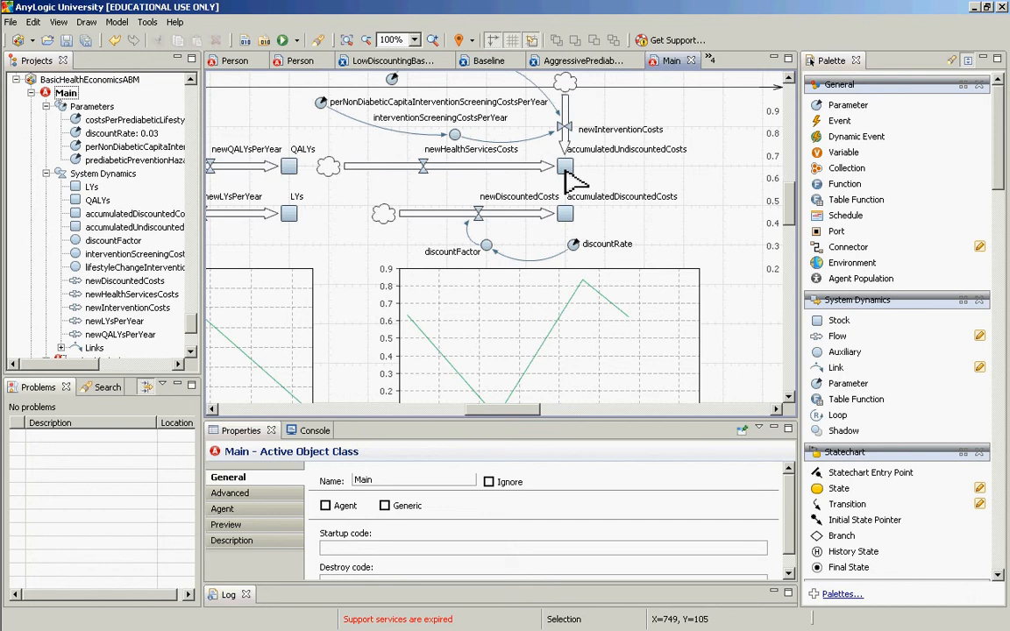
Examine the equations of the newDiscountedCosts, newHealthServicesCosts and newInterventionCosts flows.
{"action": "left_click", "coordinate": [479, 214]}
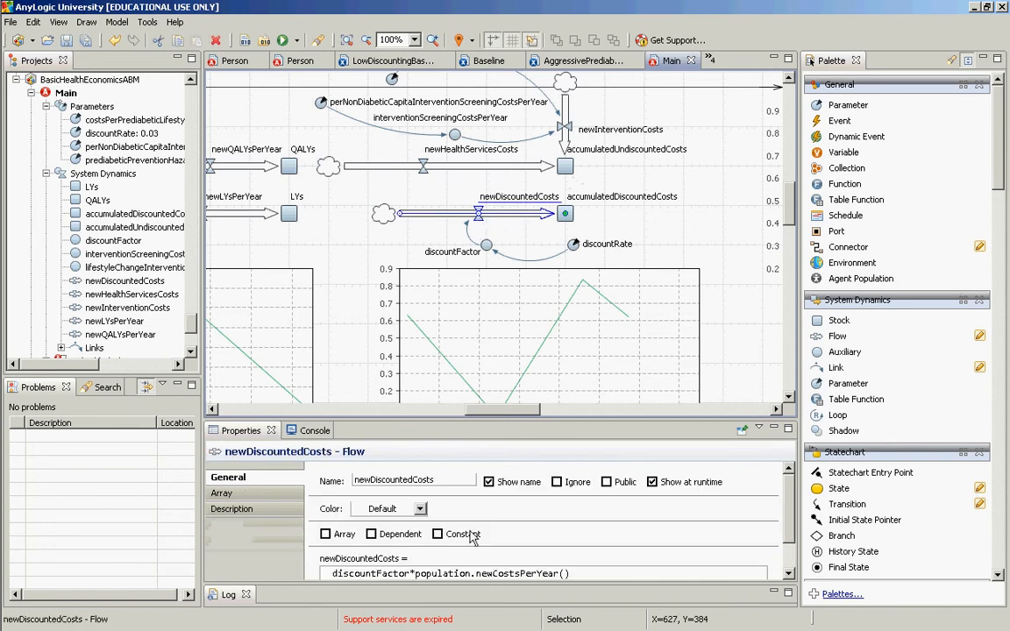
{"action": "left_click", "coordinate": [444, 573]}
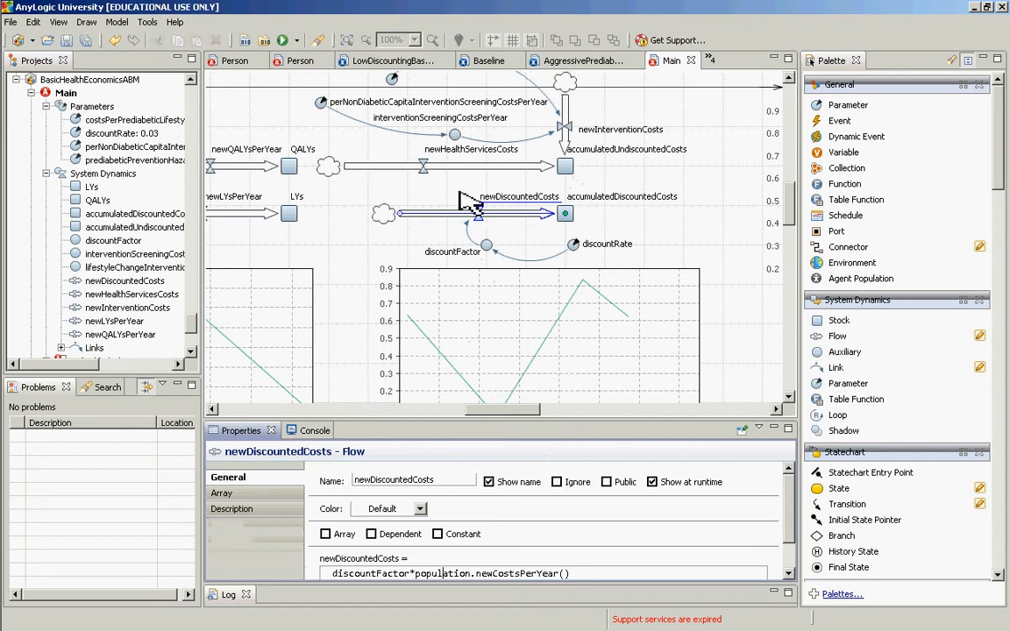
{"action": "left_click", "coordinate": [425, 170]}
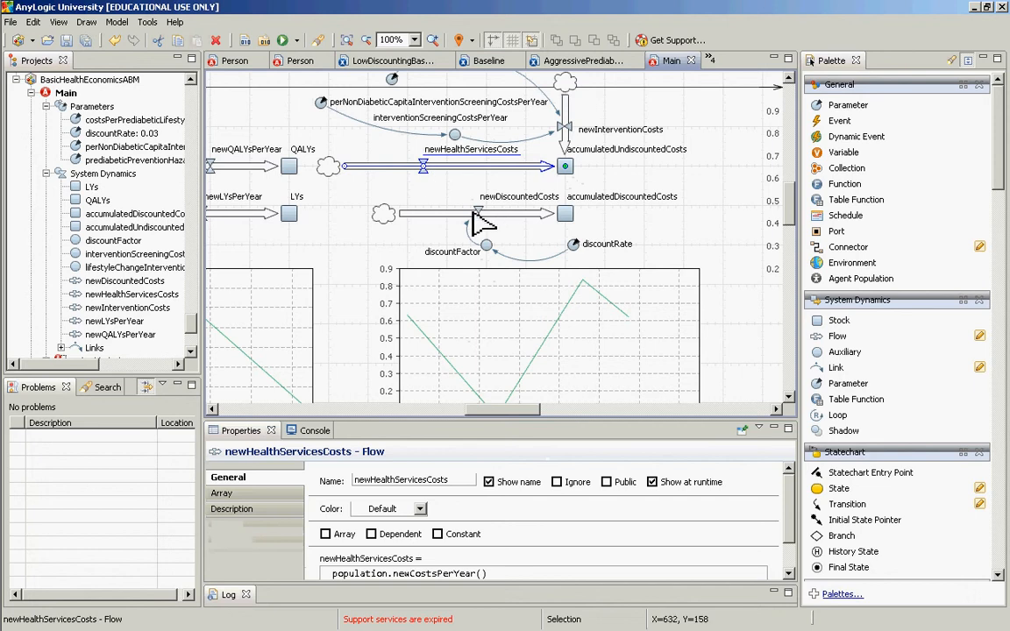
{"action": "left_click", "coordinate": [565, 128]}
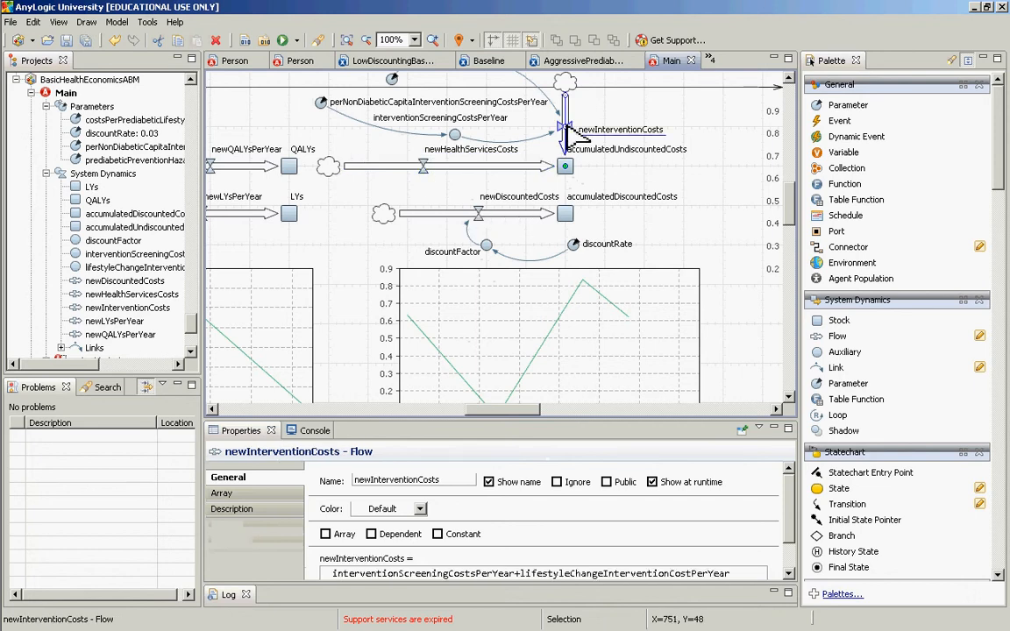
{"action": "left_click", "coordinate": [491, 573]}
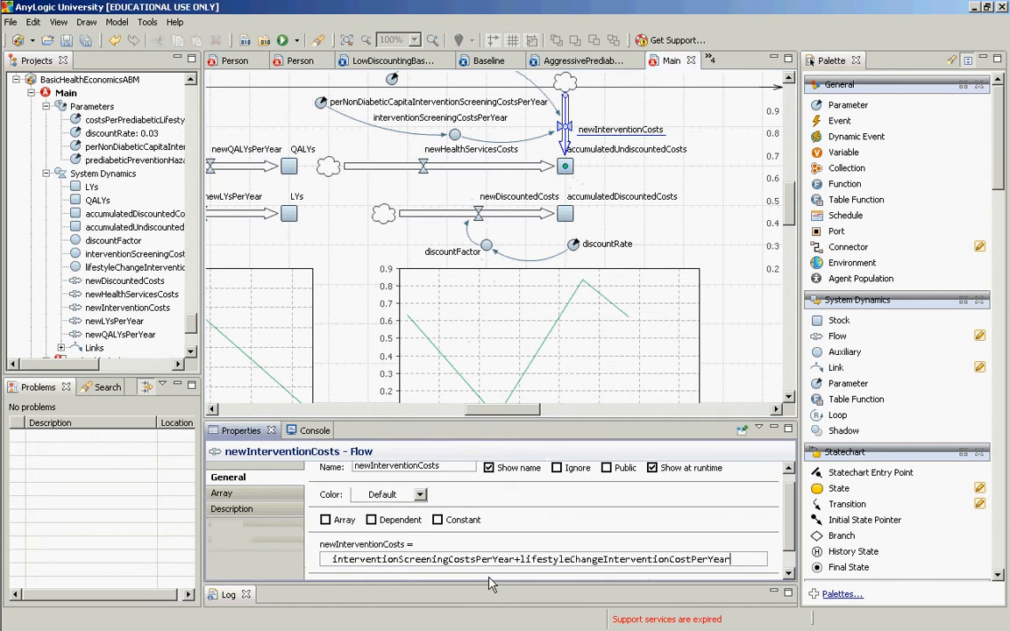
{"action": "key", "text": "ctrl+shift+Left"}
{"action": "key", "text": "ctrl+shift+Left"}
{"action": "key", "text": "ctrl+shift+Left"}
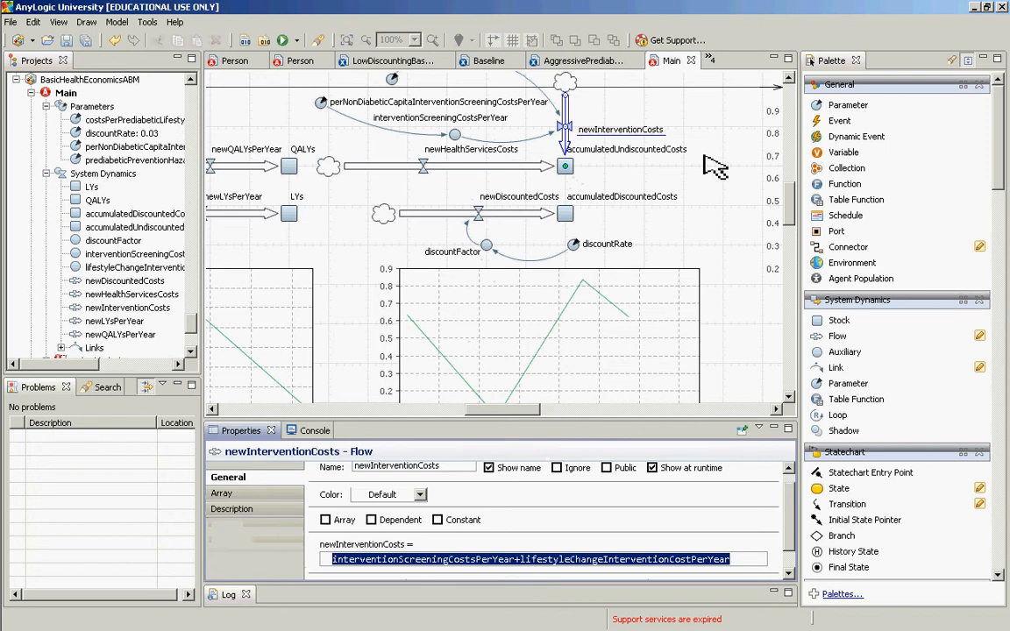
{"action": "left_click", "coordinate": [788, 79]}
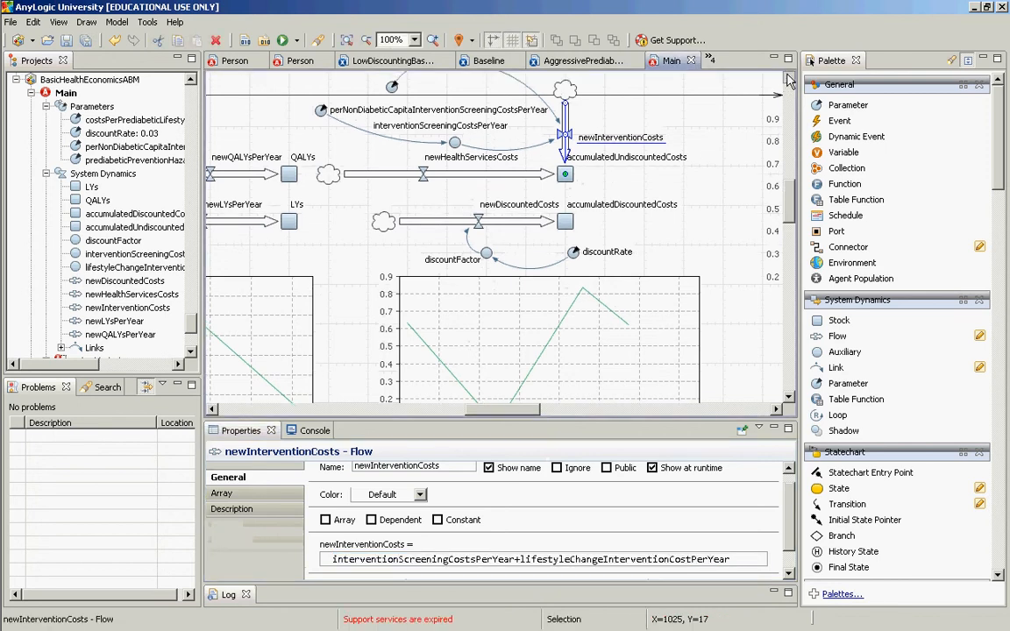
{"action": "left_click", "coordinate": [788, 80]}
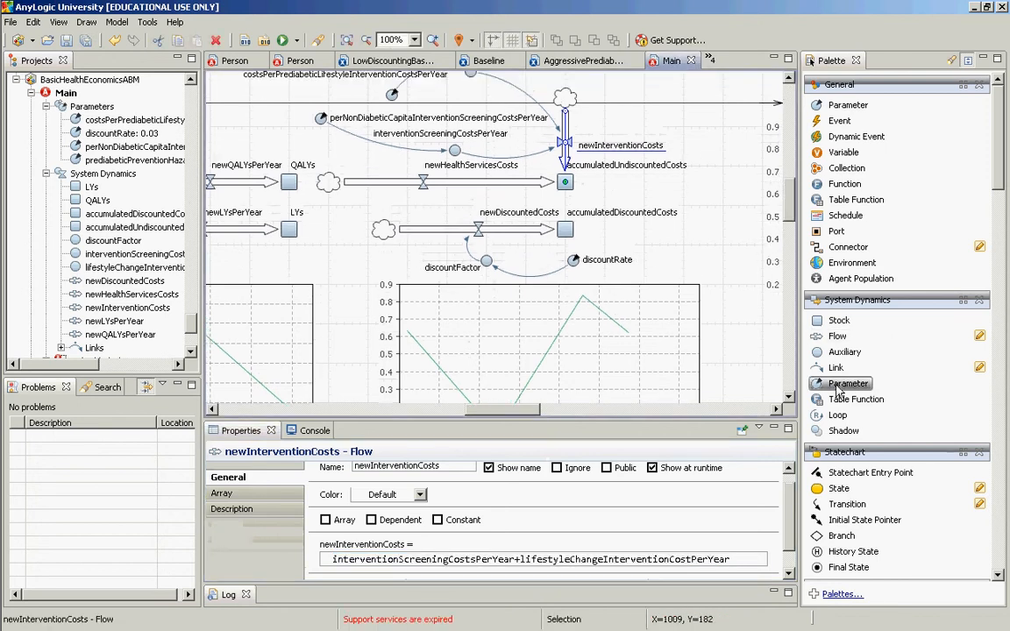
{"action": "left_click_drag", "start_coordinate": [831, 371], "coordinate": [650, 123]}
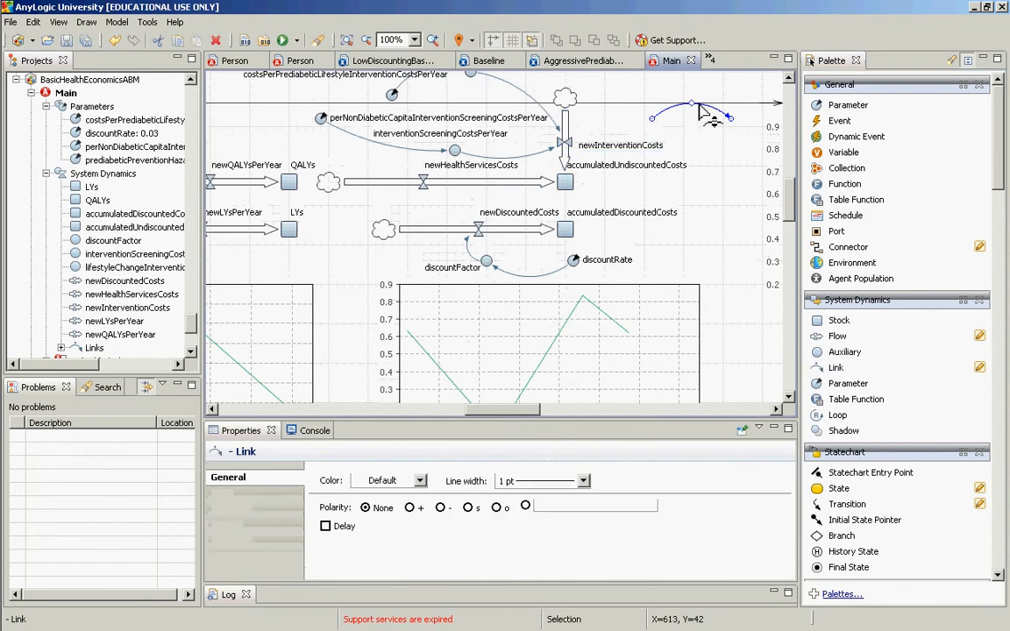
{"action": "key", "text": "Delete"}
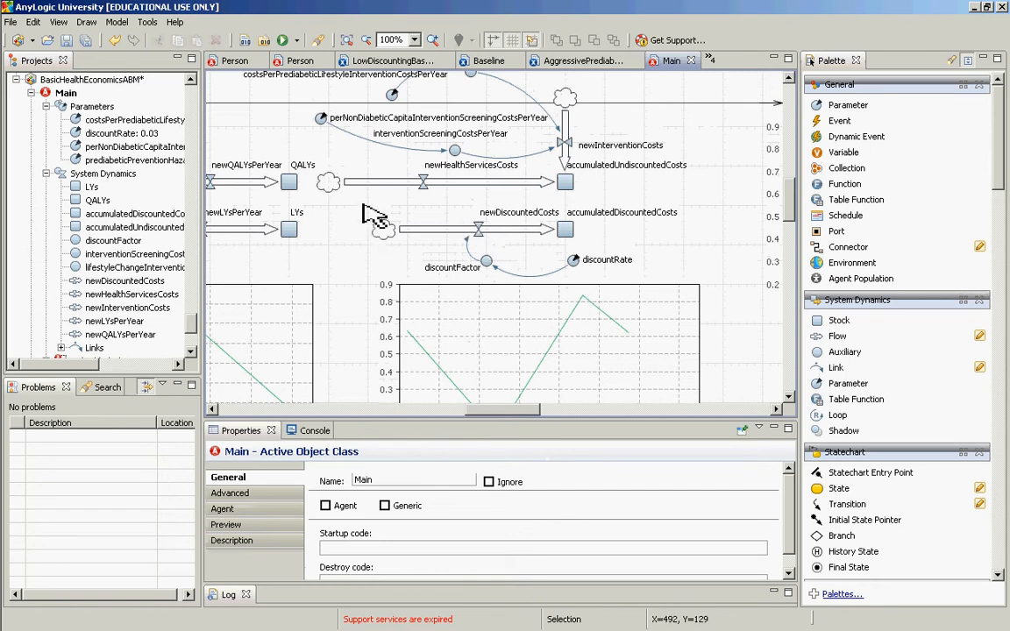
Move the accumulatedDiscountedCosts stock, discountFactor and discountRate slightly down, and shift the time plots below them down.
{"action": "left_click_drag", "start_coordinate": [360, 200], "coordinate": [701, 273]}
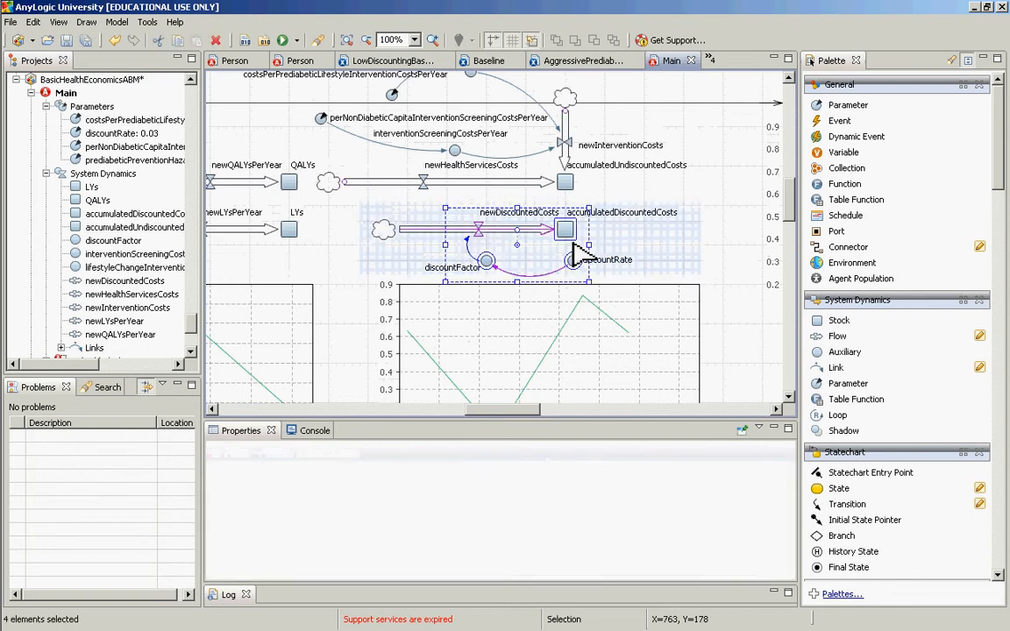
{"action": "left_click_drag", "start_coordinate": [575, 233], "coordinate": [575, 248]}
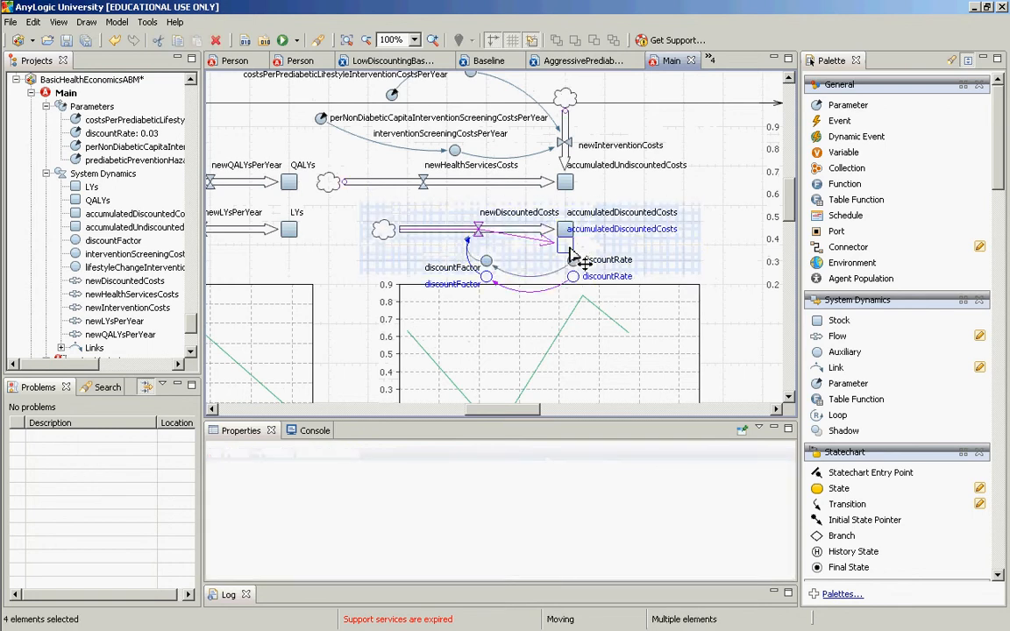
{"action": "left_click_drag", "start_coordinate": [662, 341], "coordinate": [662, 347]}
{"action": "left_click_drag", "start_coordinate": [294, 323], "coordinate": [300, 346]}
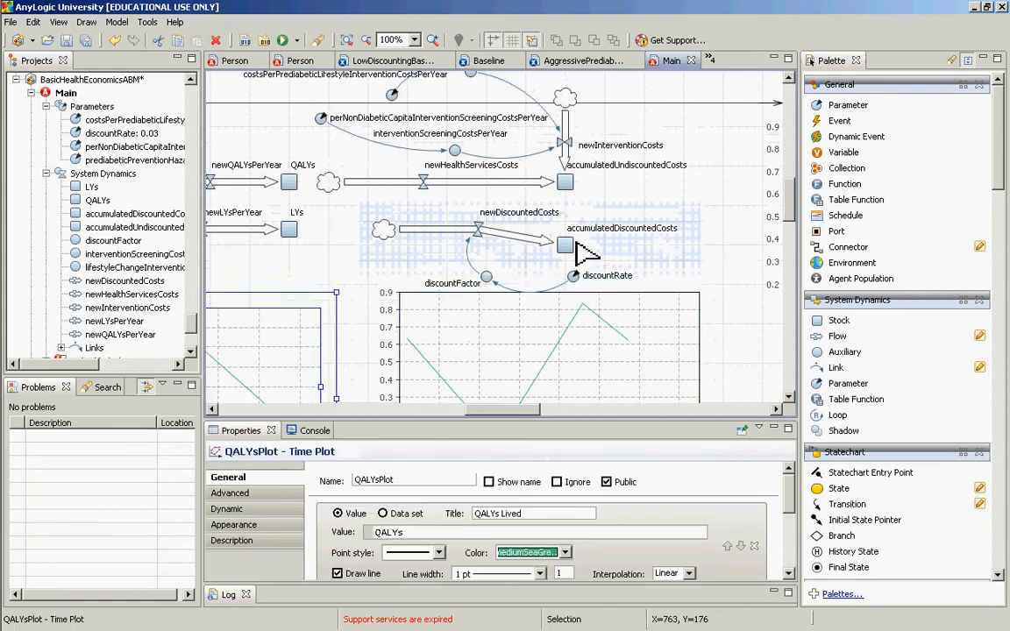
Move the newDiscountedCosts flow down level with accumulatedDiscountedCosts and reconnect its end to that stock.
{"action": "left_click_drag", "start_coordinate": [574, 243], "coordinate": [461, 254]}
{"action": "left_click_drag", "start_coordinate": [547, 283], "coordinate": [550, 283]}
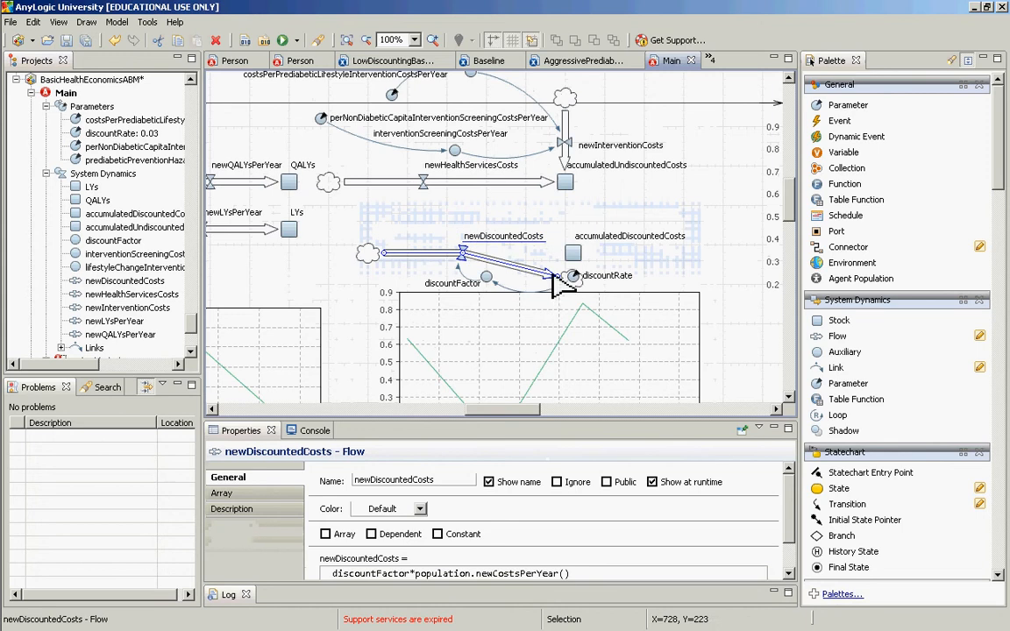
{"action": "left_click_drag", "start_coordinate": [552, 280], "coordinate": [575, 265]}
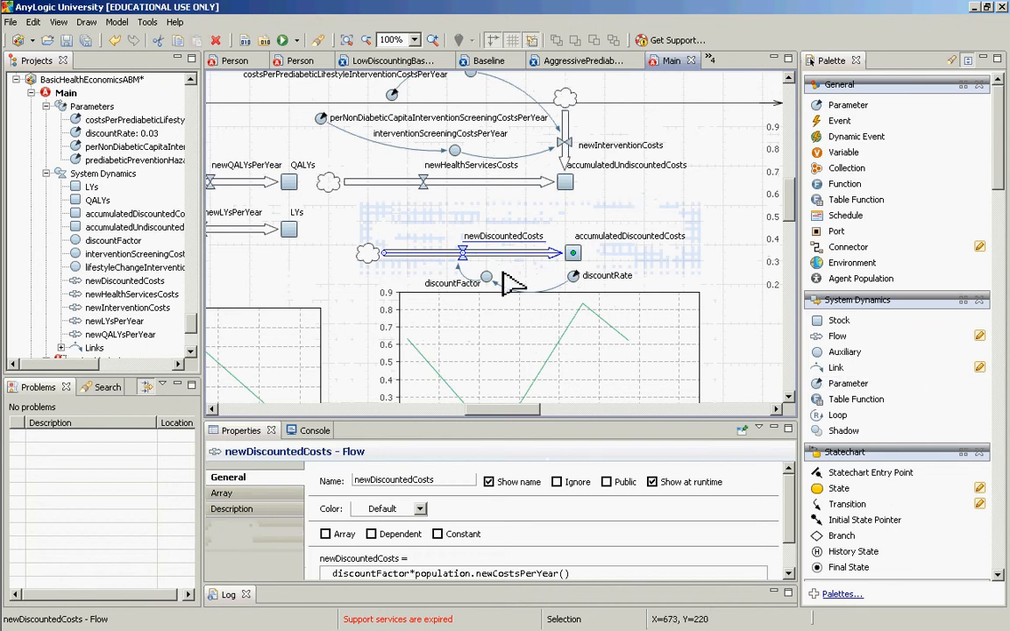
Add a flow between the two cost stocks and name it newDiscountedInterventionCosts.
{"action": "left_click", "coordinate": [999, 179]}
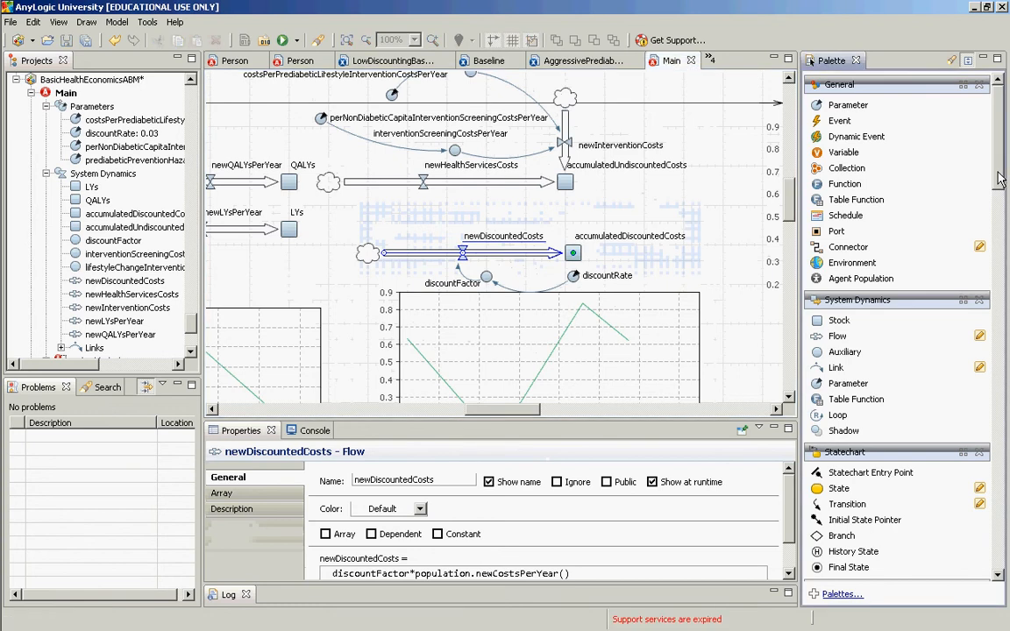
{"action": "mouse_move", "coordinate": [998, 173]}
{"action": "left_mouse_down"}
{"action": "mouse_move", "coordinate": [991, 236]}
{"action": "mouse_move", "coordinate": [994, 178]}
{"action": "left_mouse_up"}
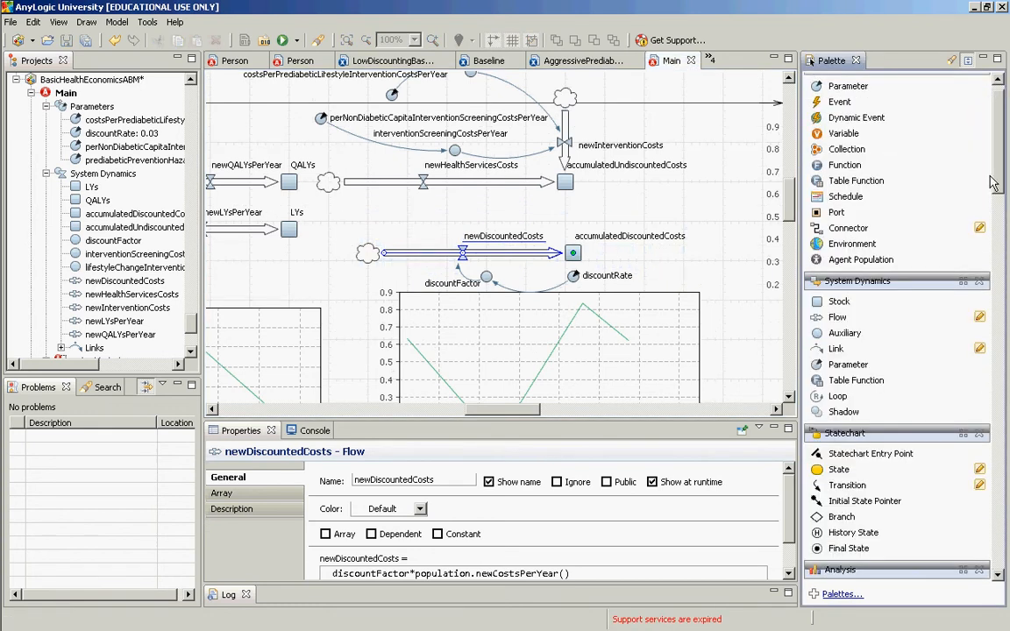
{"action": "left_click", "coordinate": [838, 317]}
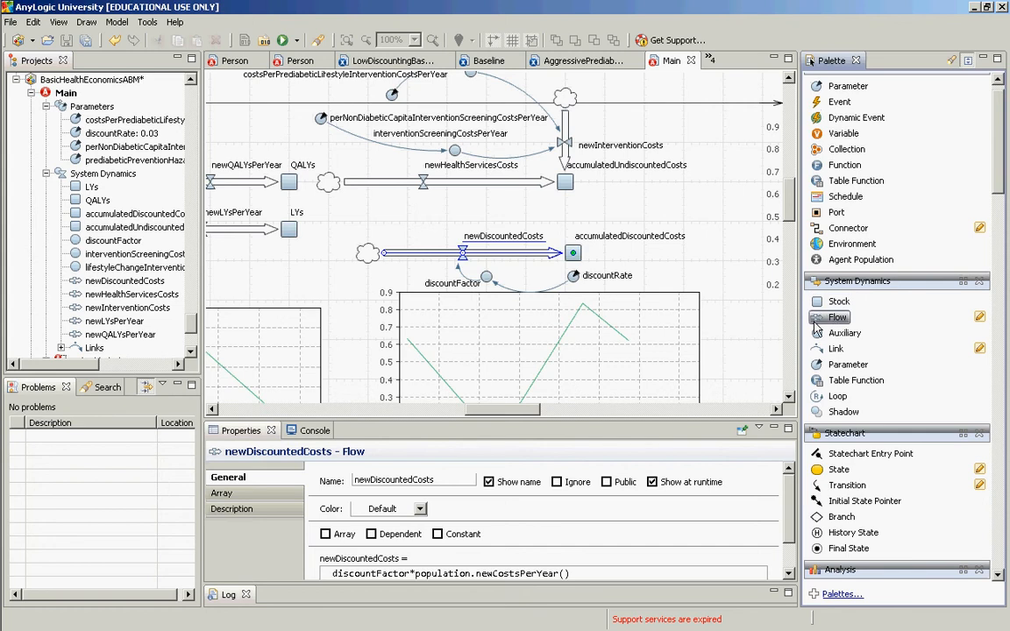
{"action": "left_click", "coordinate": [571, 208]}
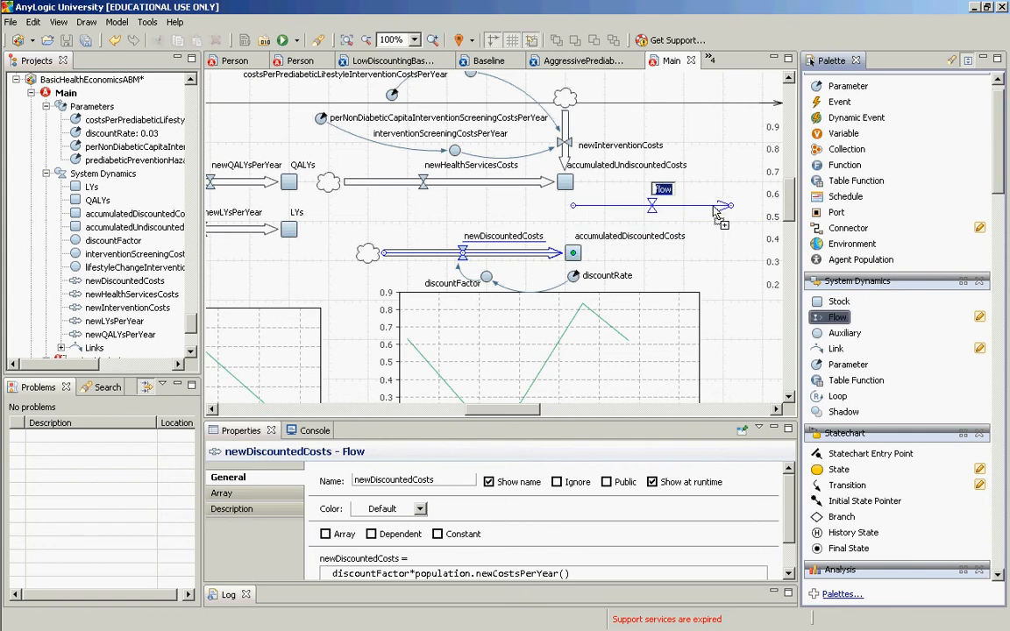
{"action": "left_click", "coordinate": [715, 208]}
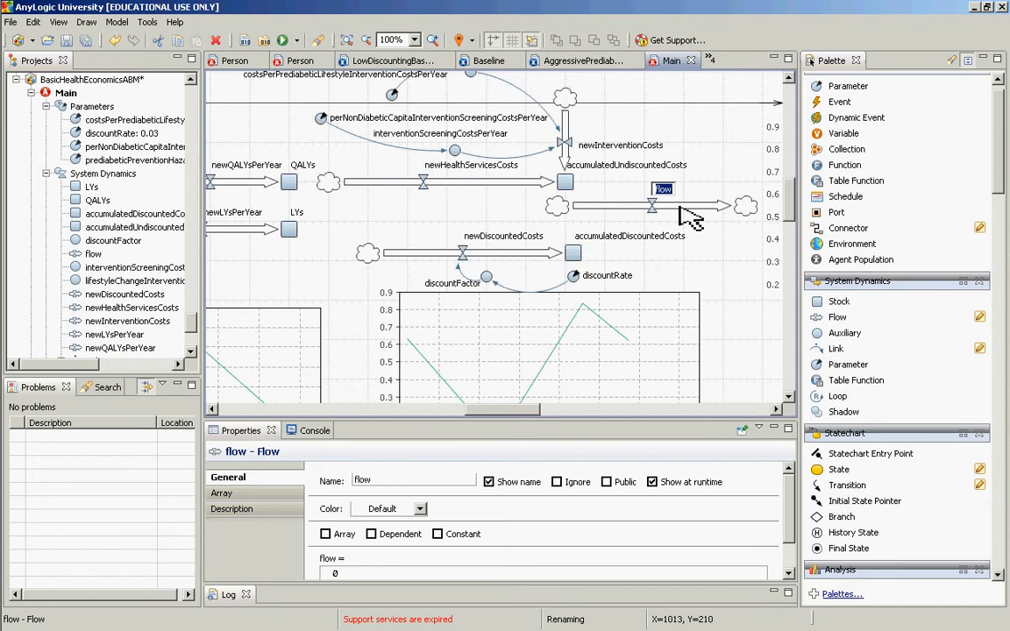
{"action": "type", "text": "newDis"}
{"action": "type", "text": "countedInterv"}
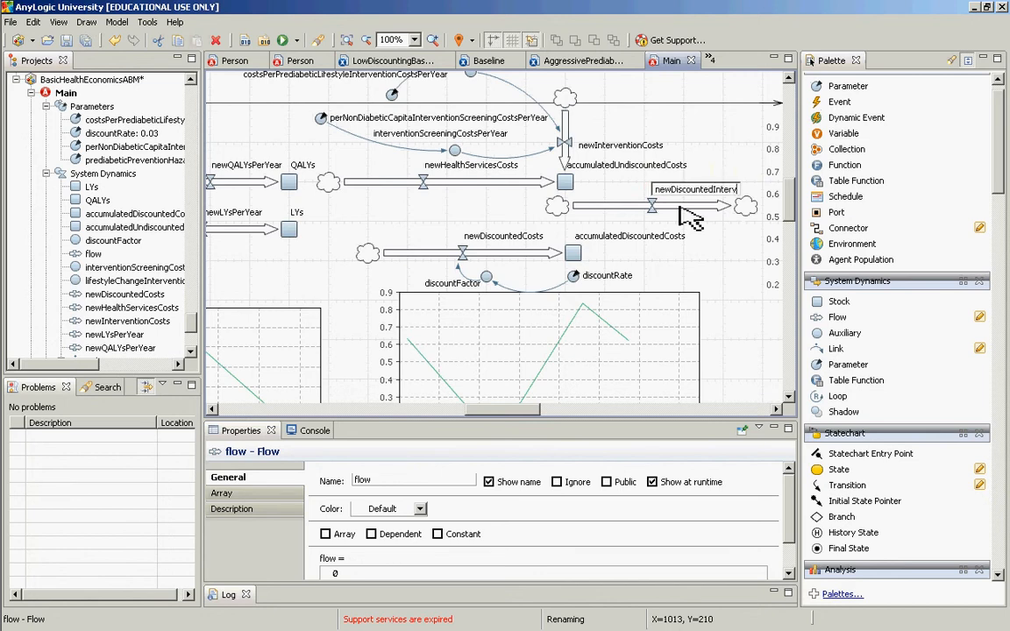
{"action": "type", "text": "entionCosts"}
{"action": "key", "text": "Return"}
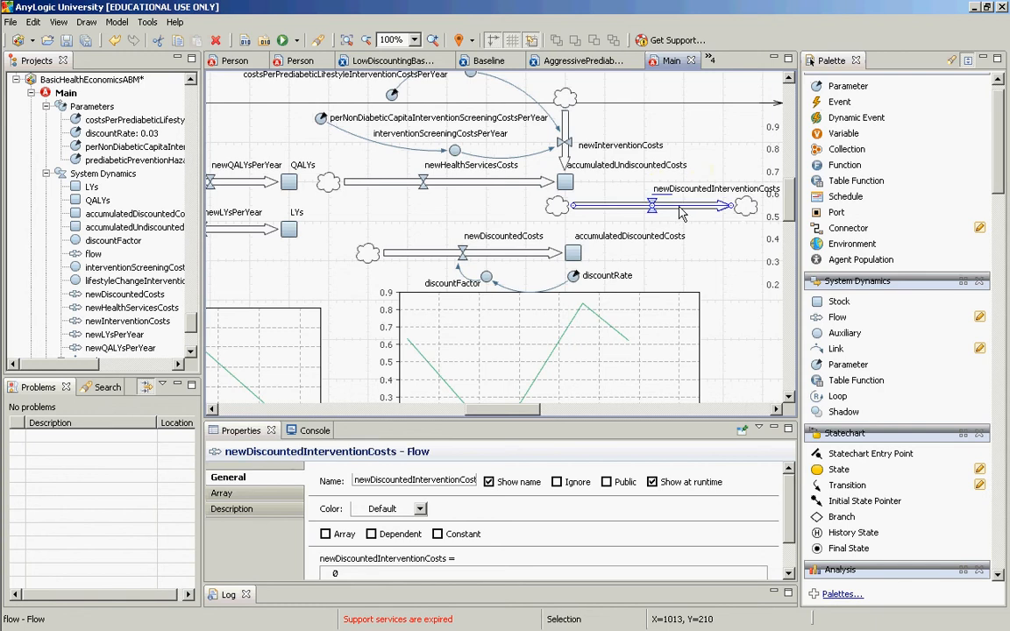
Connect the end of newDiscountedInterventionCosts to the accumulatedDiscountedCosts stock and move its valve just above that stock.
{"action": "left_click_drag", "start_coordinate": [734, 207], "coordinate": [573, 253]}
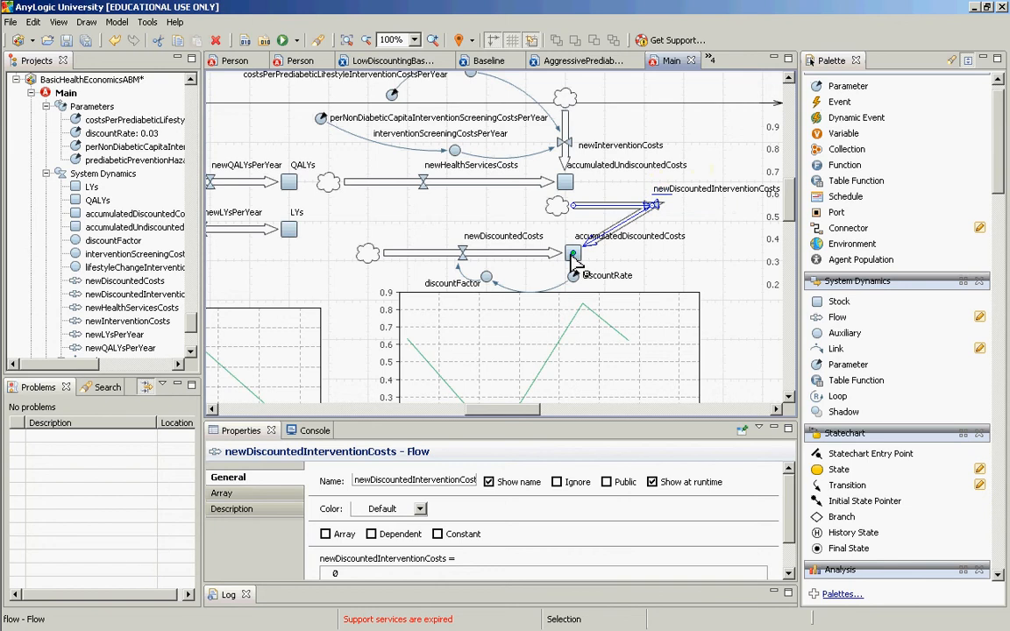
{"action": "left_click_drag", "start_coordinate": [651, 206], "coordinate": [565, 230]}
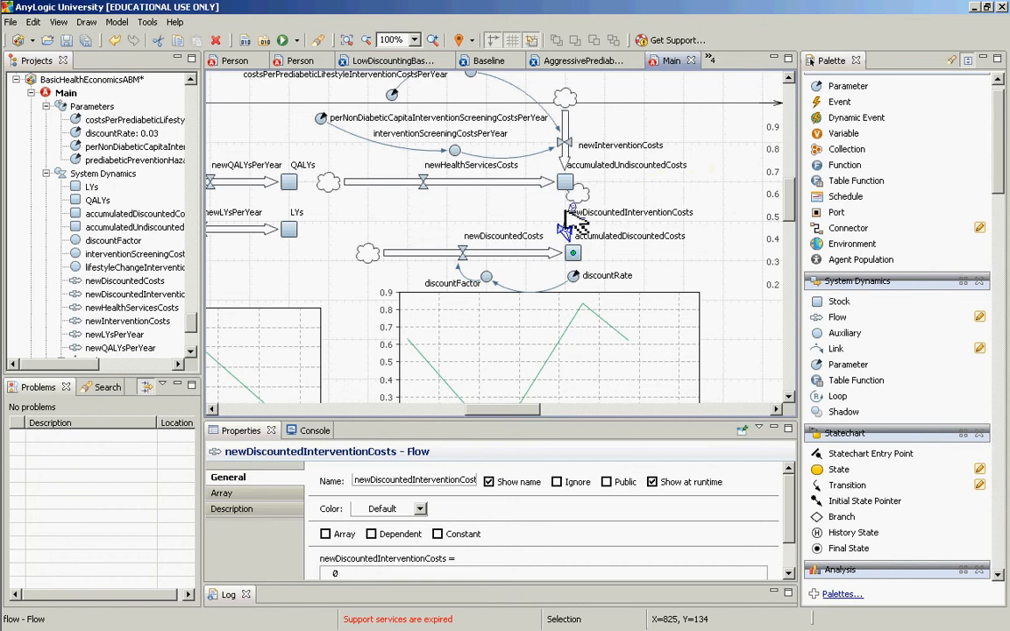
{"action": "left_click_drag", "start_coordinate": [570, 186], "coordinate": [599, 204]}
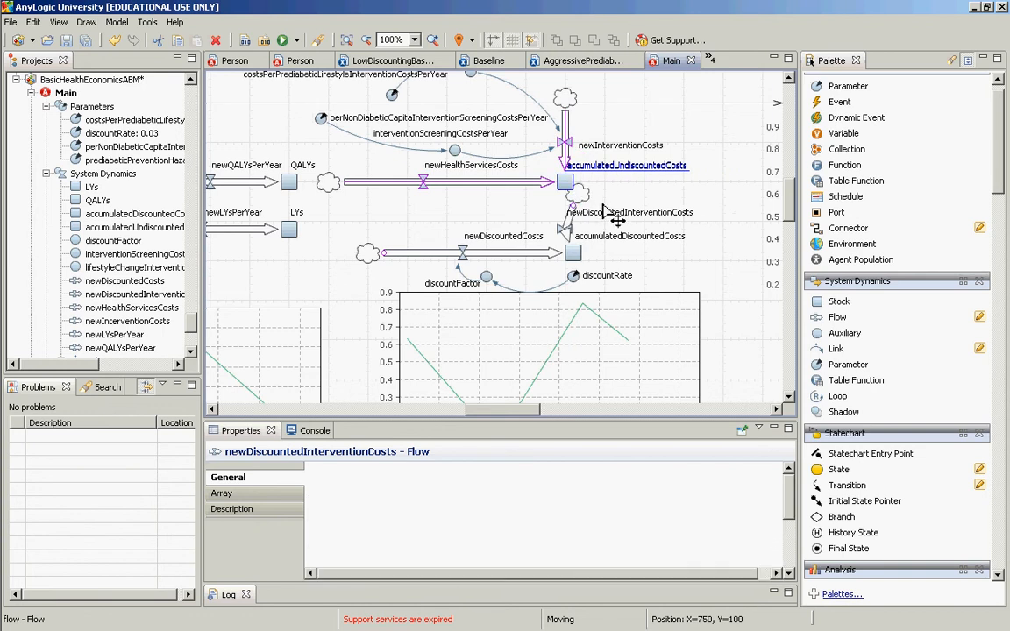
{"action": "left_click_drag", "start_coordinate": [733, 313], "coordinate": [778, 285]}
Move the population size and QALYs time plots further down to free space below the discounted costs structure.
{"action": "left_click", "coordinate": [478, 362]}
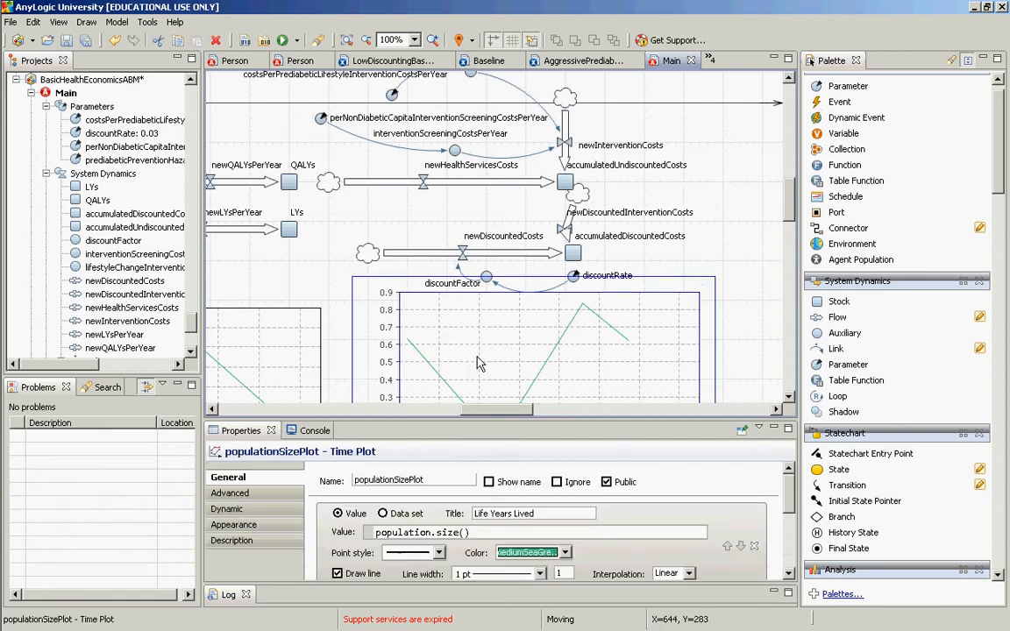
{"action": "left_click_drag", "start_coordinate": [478, 358], "coordinate": [489, 374]}
{"action": "left_click_drag", "start_coordinate": [278, 333], "coordinate": [276, 377]}
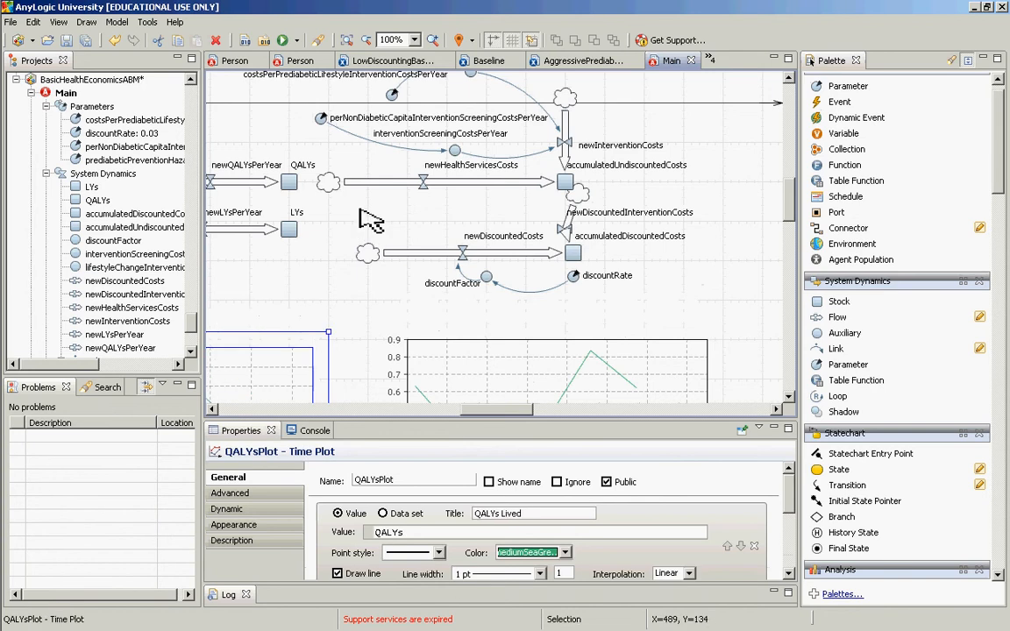
Move accumulatedDiscountedCosts, discountFactor and discountRate together further down toward the time plots.
{"action": "left_click_drag", "start_coordinate": [357, 202], "coordinate": [731, 331]}
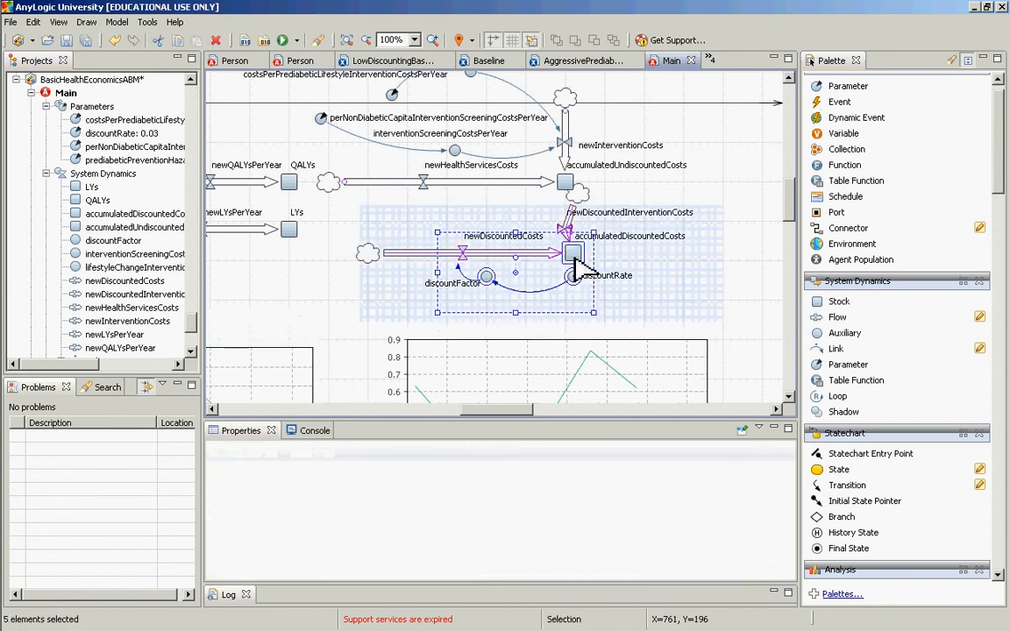
{"action": "left_click_drag", "start_coordinate": [589, 273], "coordinate": [574, 305]}
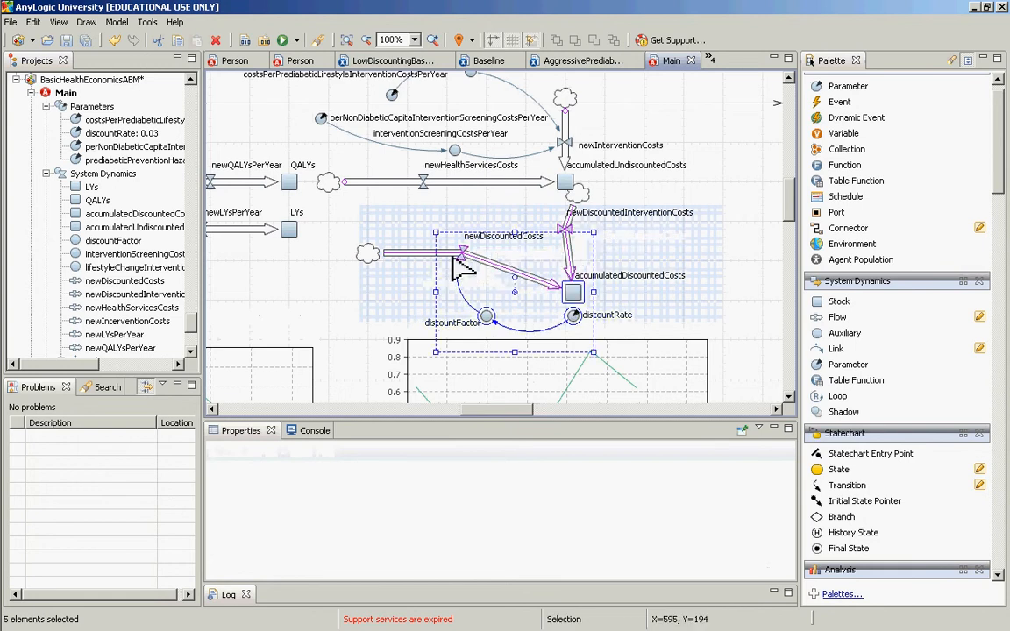
{"action": "left_click", "coordinate": [406, 281]}
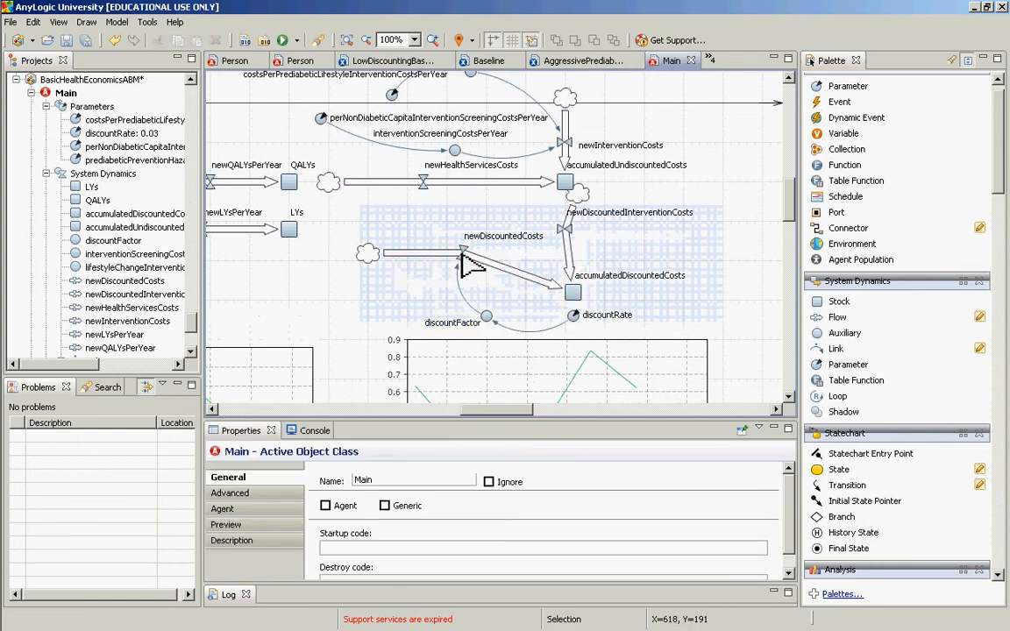
Move the newDiscountedCosts valve down level with accumulatedDiscountedCosts and reconnect the flow's end to that stock.
{"action": "left_click_drag", "start_coordinate": [462, 256], "coordinate": [467, 305]}
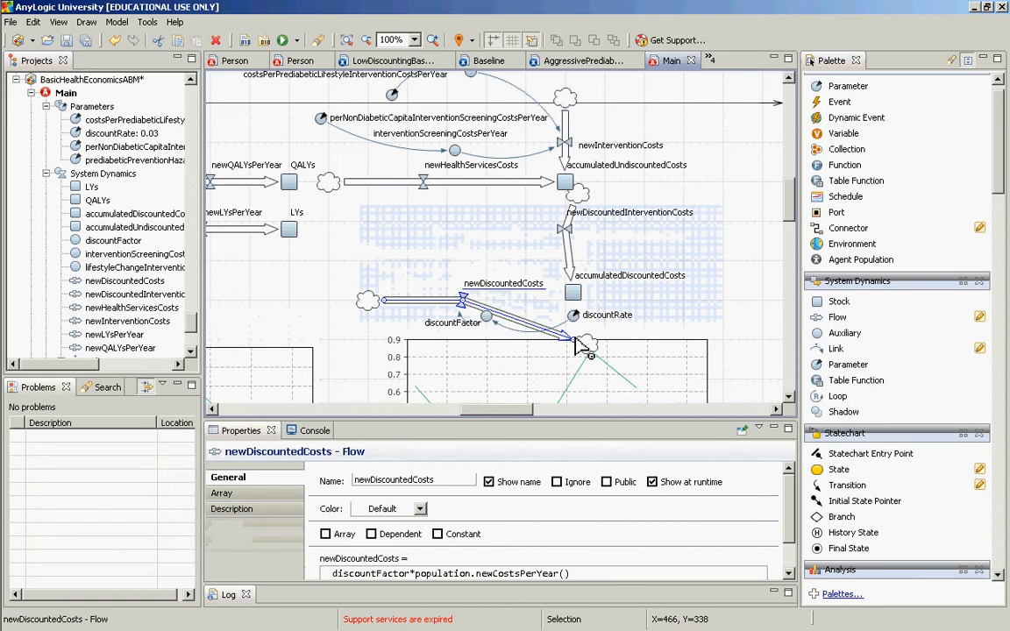
{"action": "left_click_drag", "start_coordinate": [578, 346], "coordinate": [572, 292]}
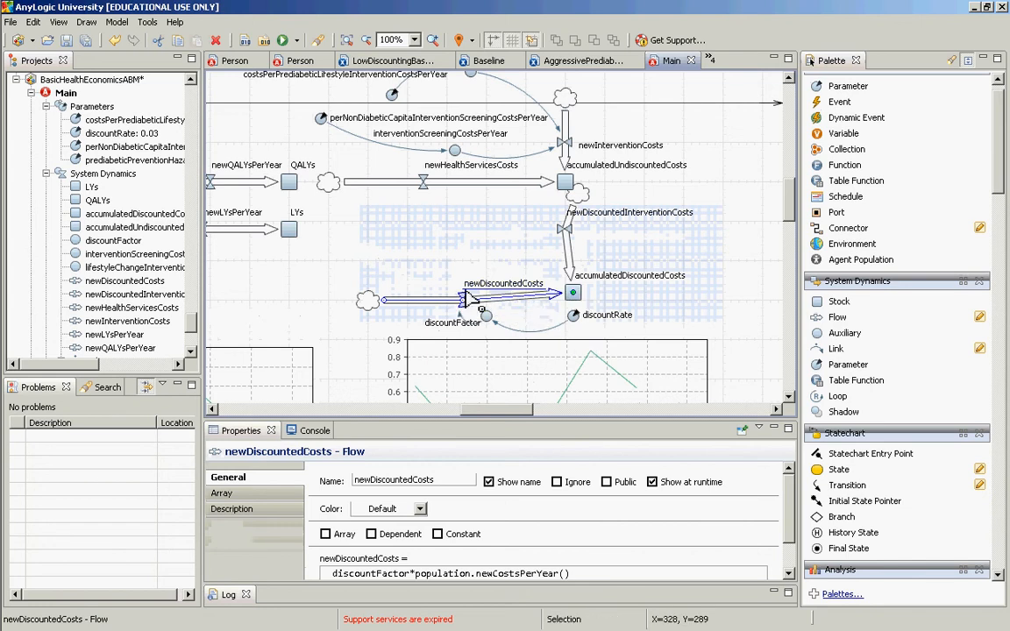
{"action": "left_click_drag", "start_coordinate": [462, 295], "coordinate": [462, 290]}
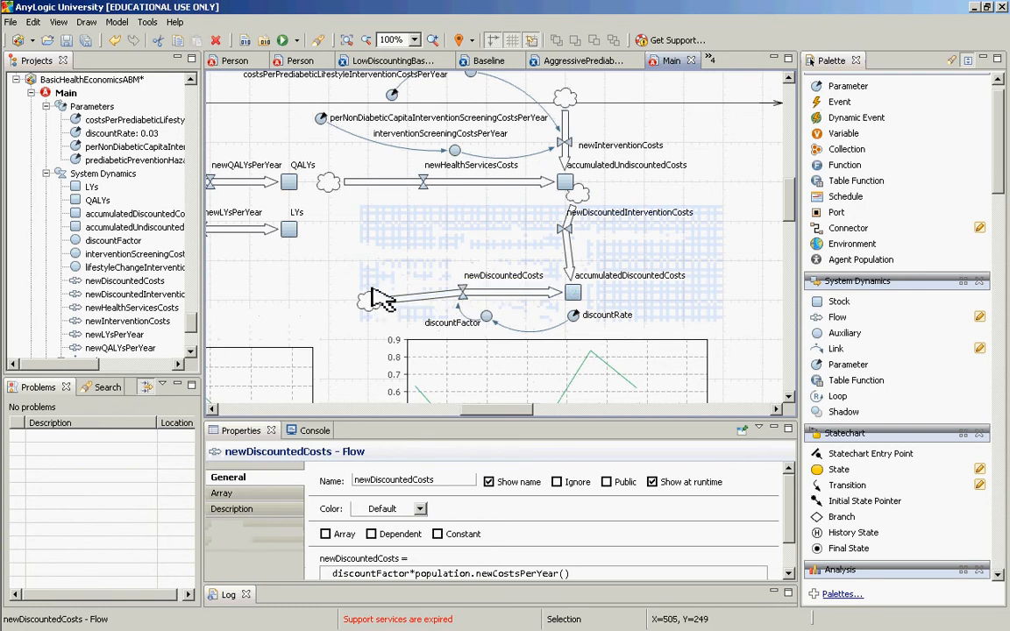
Straighten newDiscountedInterventionCosts into a short vertical flow above accumulatedDiscountedCosts, keeping it connected, and level the start of newDiscountedCosts.
{"action": "left_click", "coordinate": [572, 245]}
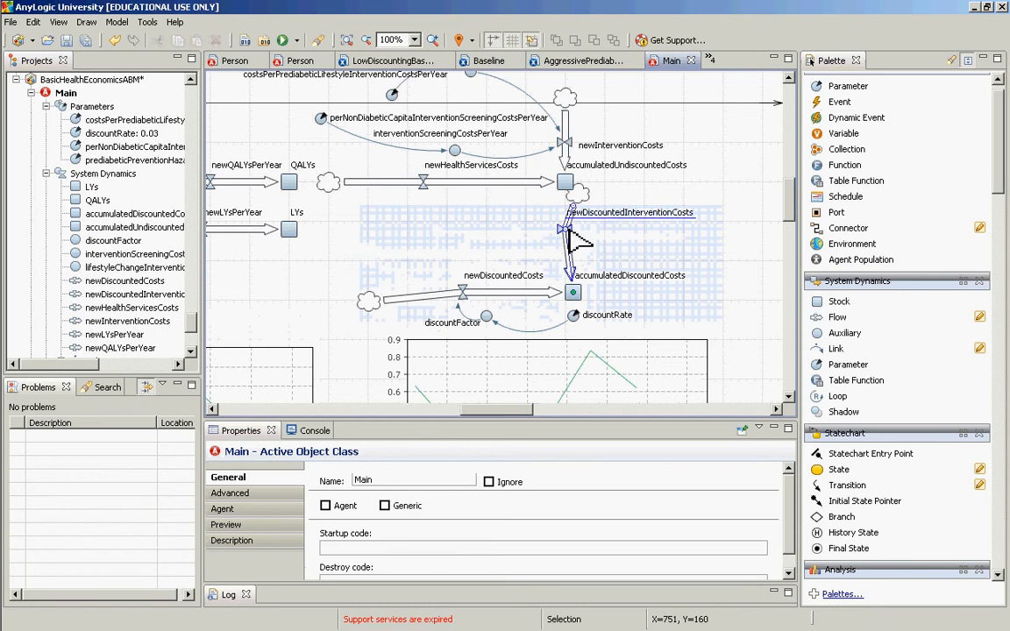
{"action": "left_click_drag", "start_coordinate": [569, 230], "coordinate": [584, 279]}
{"action": "left_click_drag", "start_coordinate": [579, 324], "coordinate": [573, 292]}
{"action": "left_click_drag", "start_coordinate": [592, 227], "coordinate": [617, 244]}
{"action": "left_click_drag", "start_coordinate": [549, 215], "coordinate": [635, 250]}
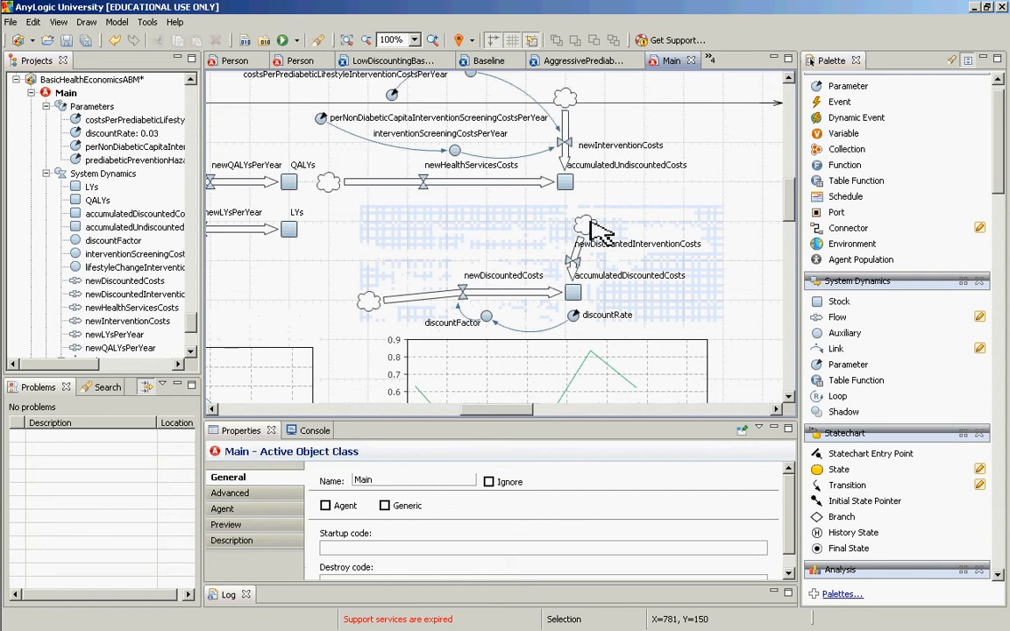
{"action": "left_click_drag", "start_coordinate": [574, 228], "coordinate": [574, 227]}
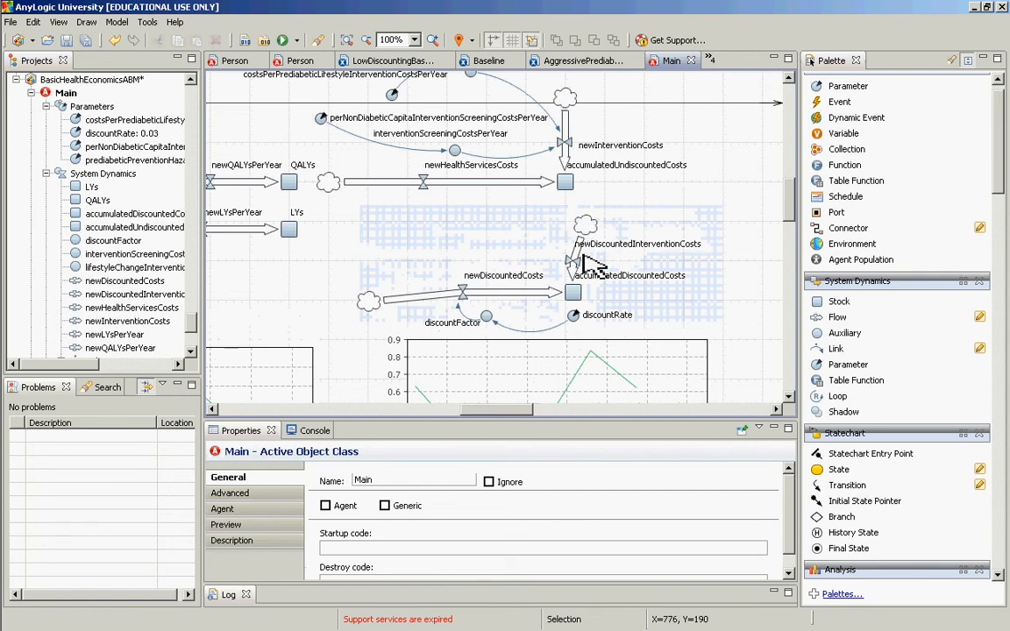
{"action": "mouse_move", "coordinate": [580, 248]}
{"action": "left_mouse_down"}
{"action": "mouse_move", "coordinate": [589, 254]}
{"action": "mouse_move", "coordinate": [573, 235]}
{"action": "mouse_move", "coordinate": [581, 226]}
{"action": "left_mouse_up"}
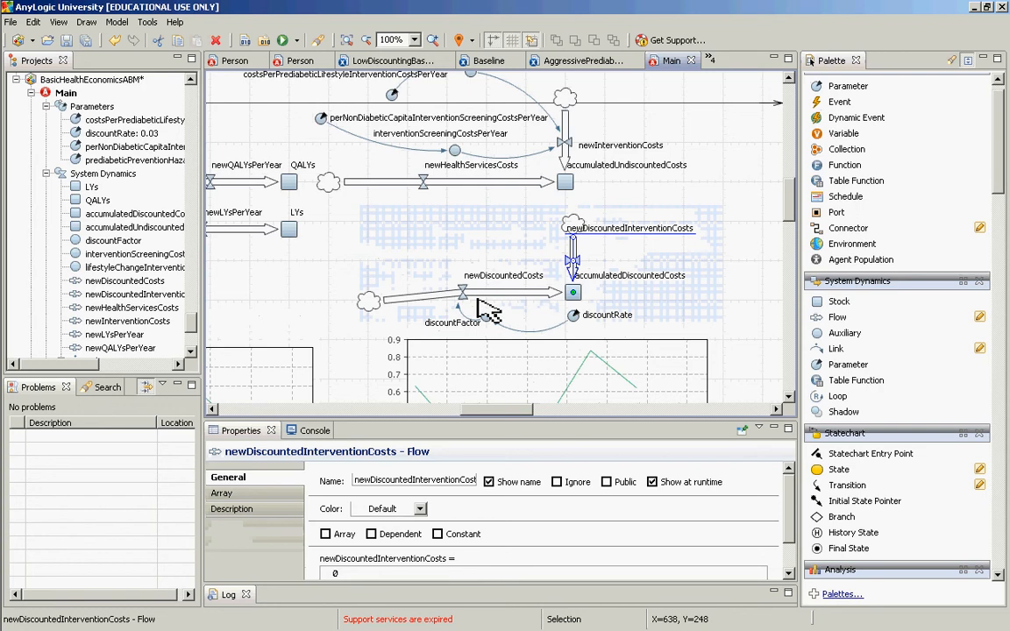
{"action": "left_click", "coordinate": [392, 298]}
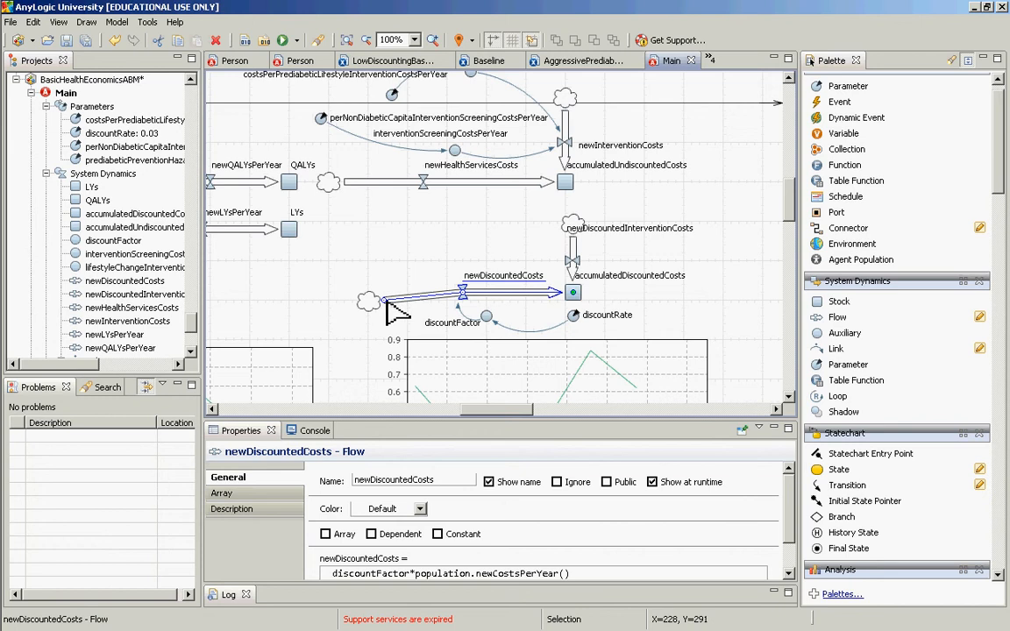
{"action": "left_click_drag", "start_coordinate": [387, 300], "coordinate": [382, 294]}
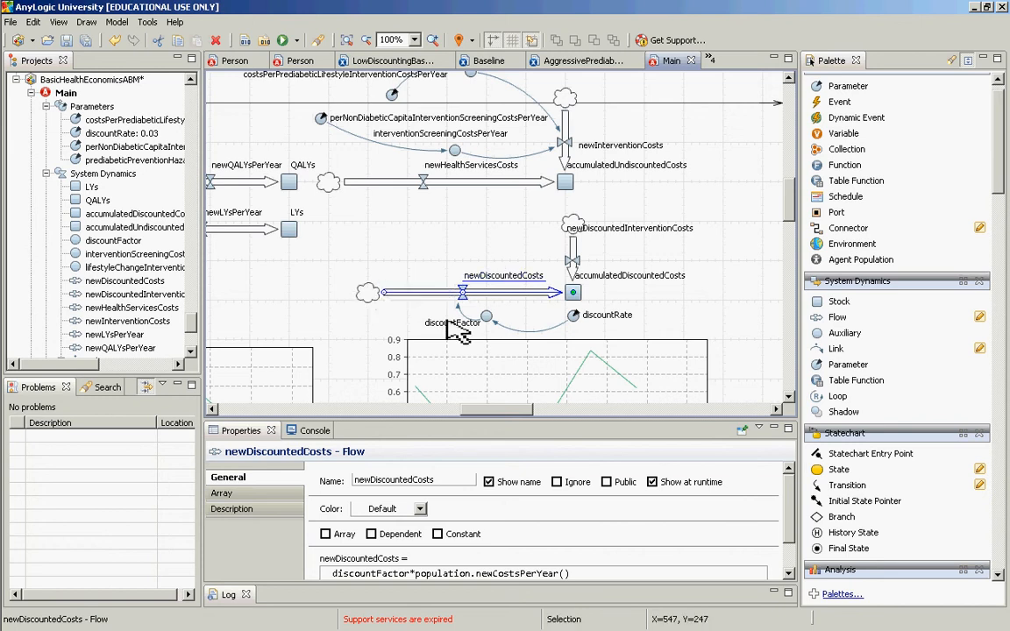
Set the equation of the newDiscountedInterventionCosts flow to discountFactor * newInterventionCosts.
{"action": "left_click", "coordinate": [570, 281]}
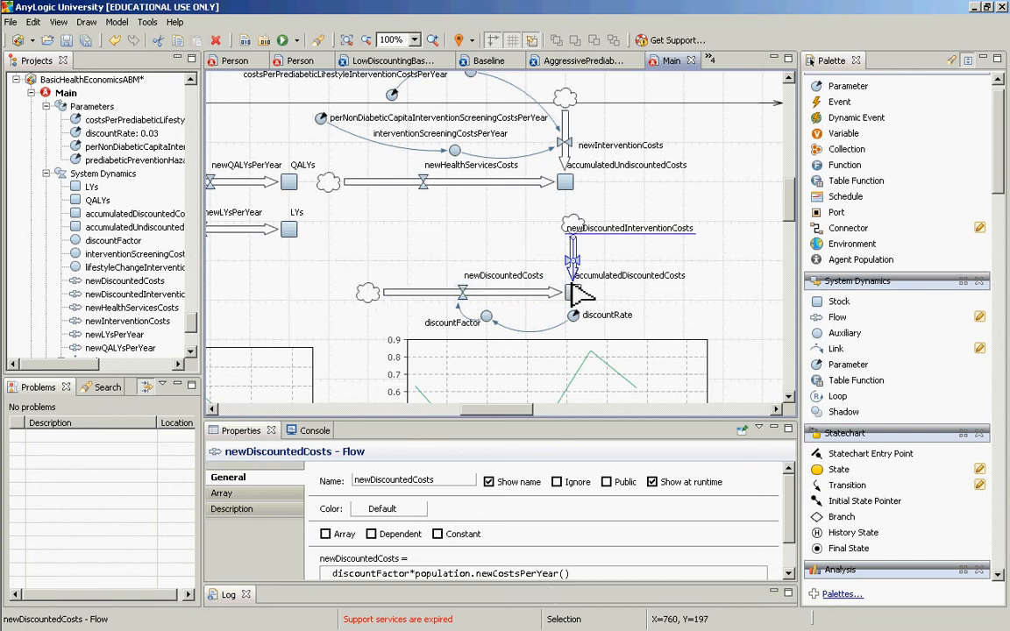
{"action": "left_click", "coordinate": [491, 571]}
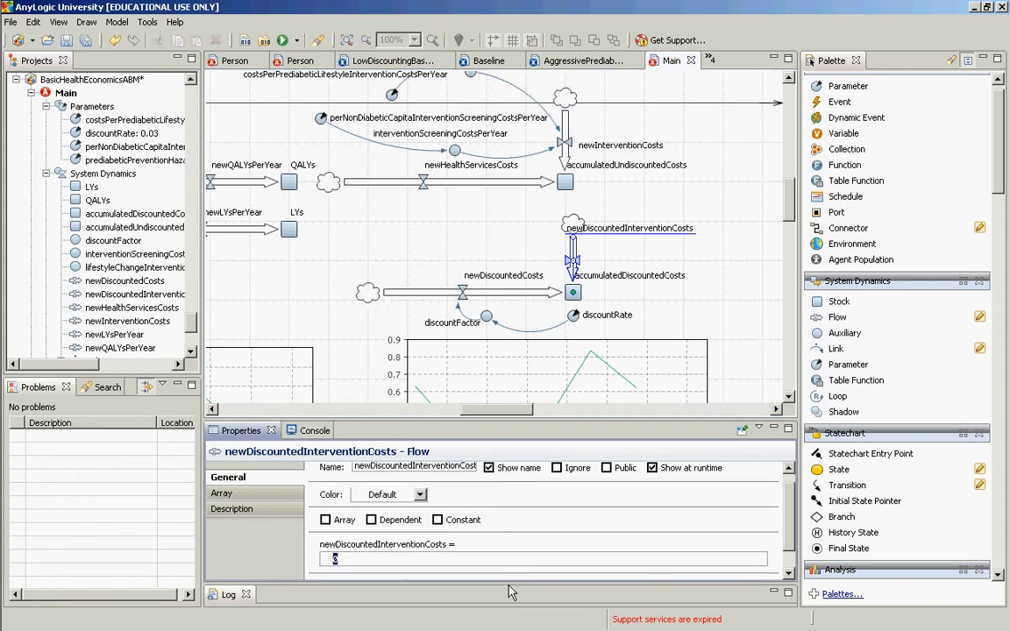
{"action": "type", "text": "discountFactor * new"}
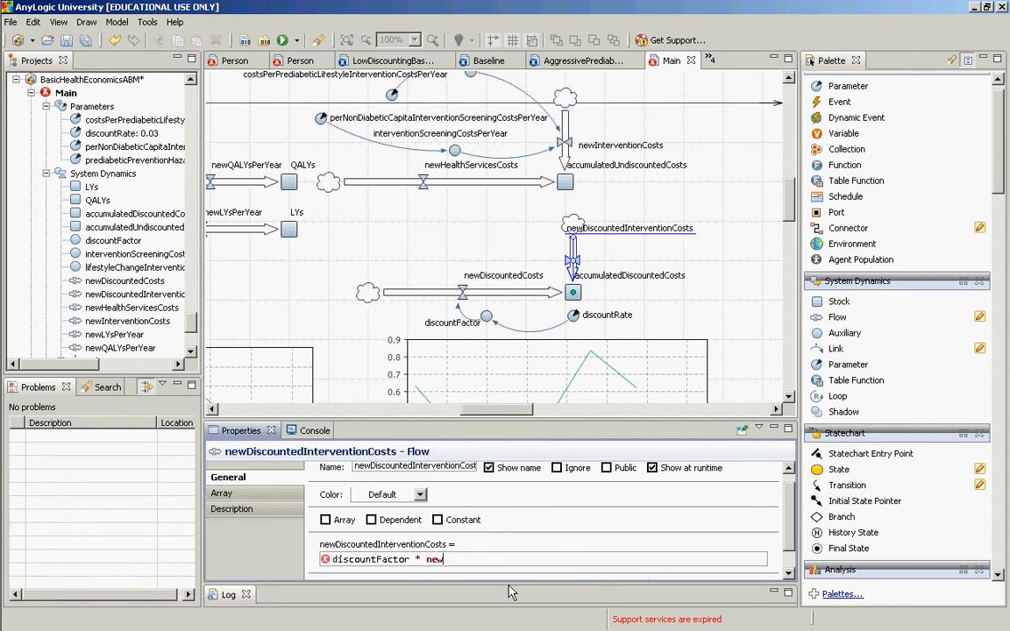
{"action": "type", "text": "InterventionCosts"}
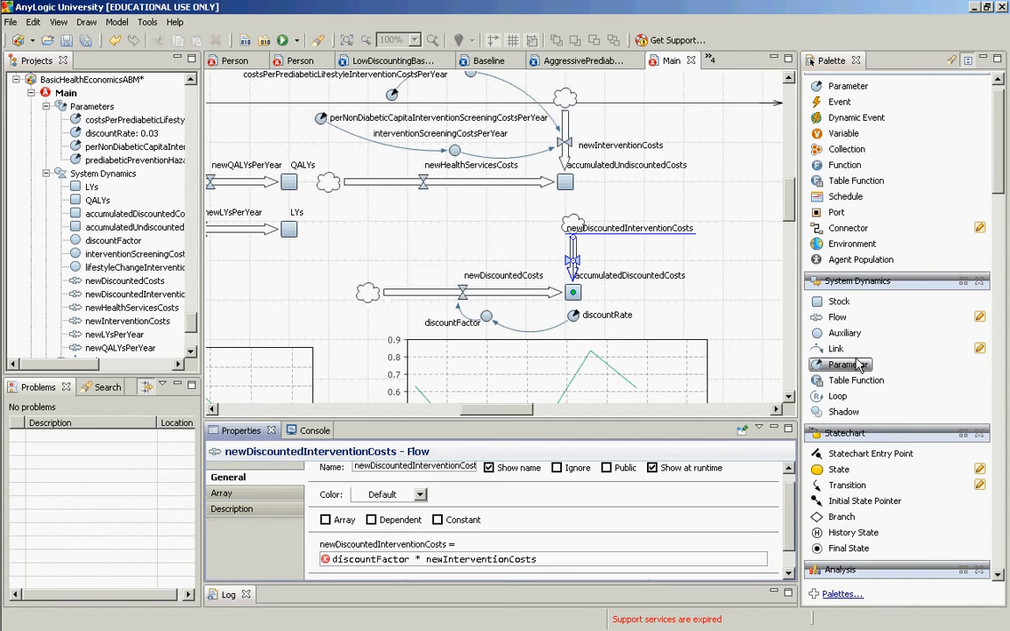
Add a link from the newInterventionCosts flow to newDiscountedInterventionCosts and return to the latter's equation.
{"action": "mouse_move", "coordinate": [835, 348]}
{"action": "left_mouse_down"}
{"action": "mouse_move", "coordinate": [580, 136]}
{"action": "mouse_move", "coordinate": [565, 142]}
{"action": "left_mouse_up"}
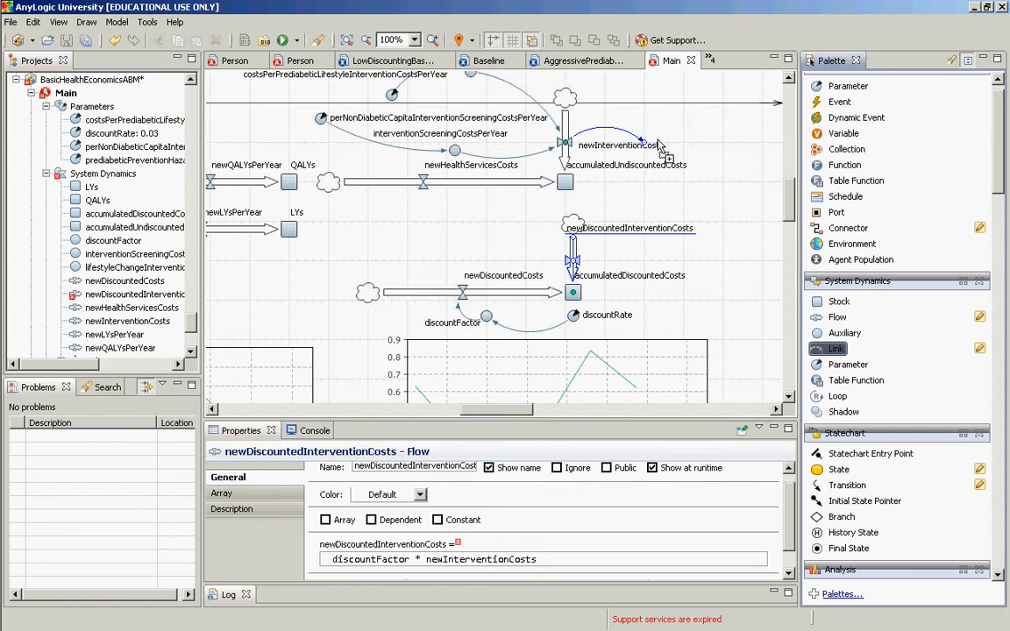
{"action": "left_click", "coordinate": [653, 153]}
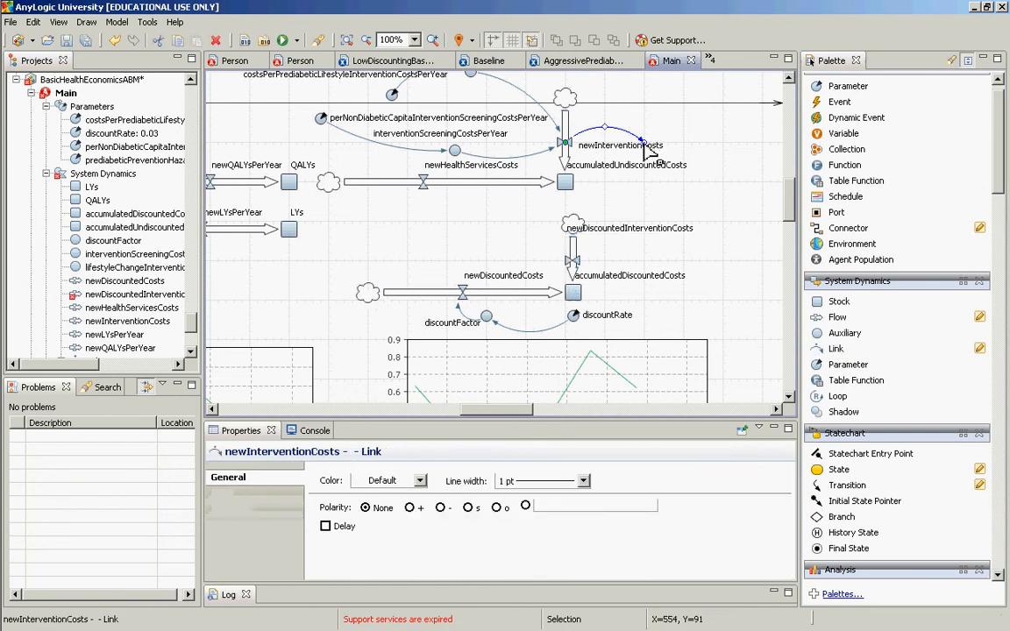
{"action": "left_click_drag", "start_coordinate": [643, 143], "coordinate": [572, 260]}
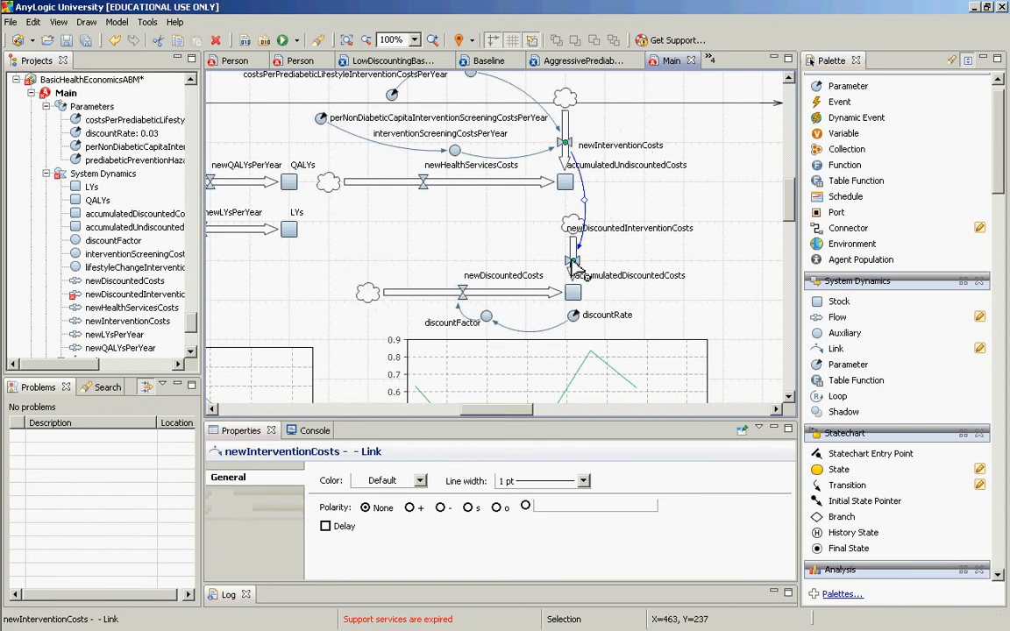
{"action": "left_click_drag", "start_coordinate": [571, 258], "coordinate": [567, 261]}
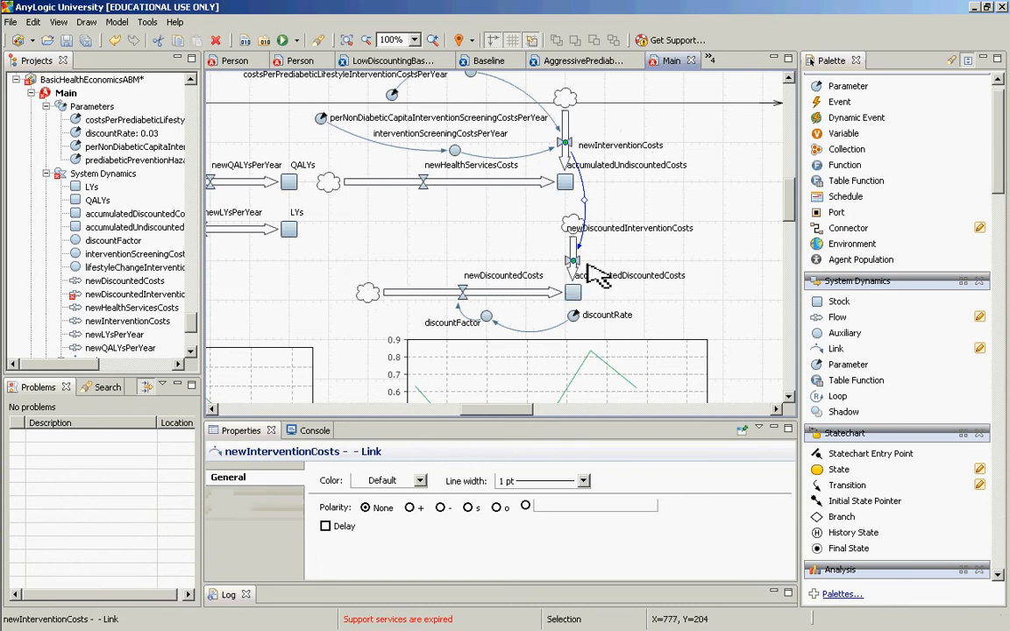
{"action": "left_click", "coordinate": [581, 265]}
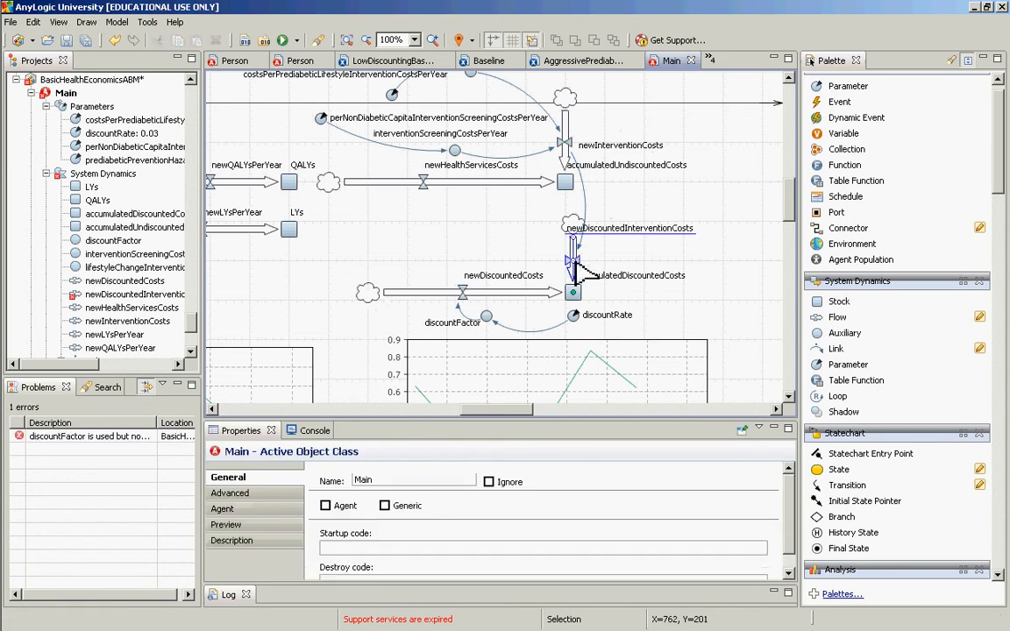
{"action": "left_click", "coordinate": [573, 260]}
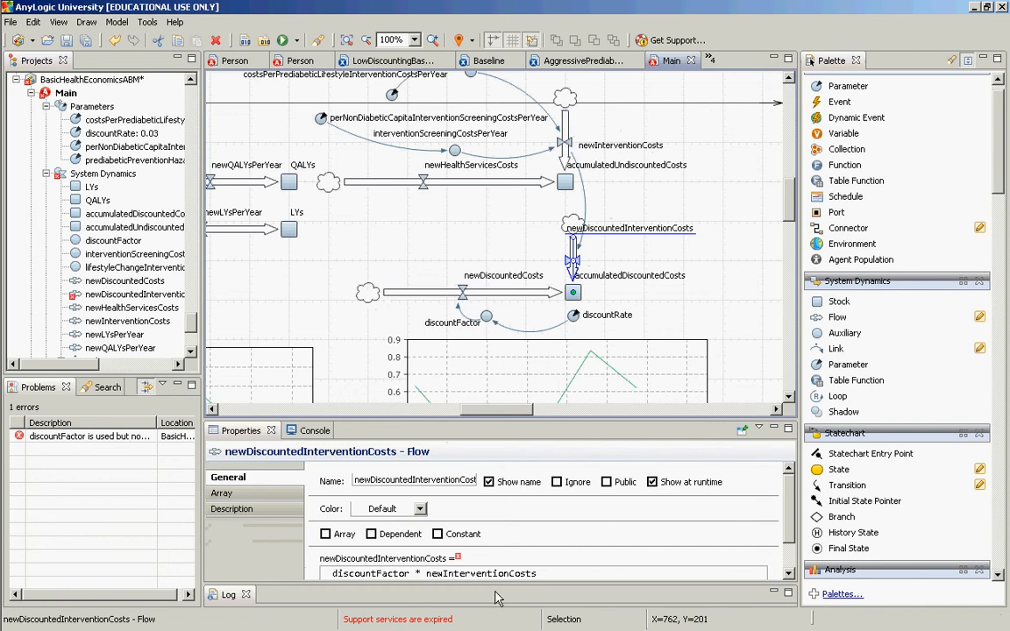
{"action": "left_click", "coordinate": [493, 575]}
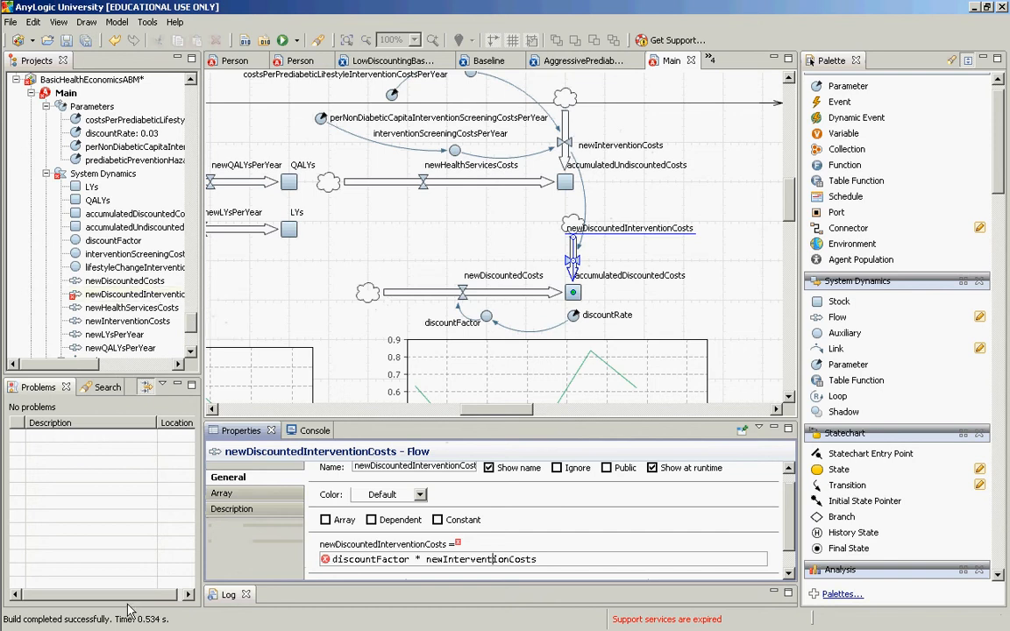
Rename the newInterventionCosts flow to newUndiscountedInterventionCosts.
{"action": "left_click", "coordinate": [563, 143]}
{"action": "left_click", "coordinate": [564, 143]}
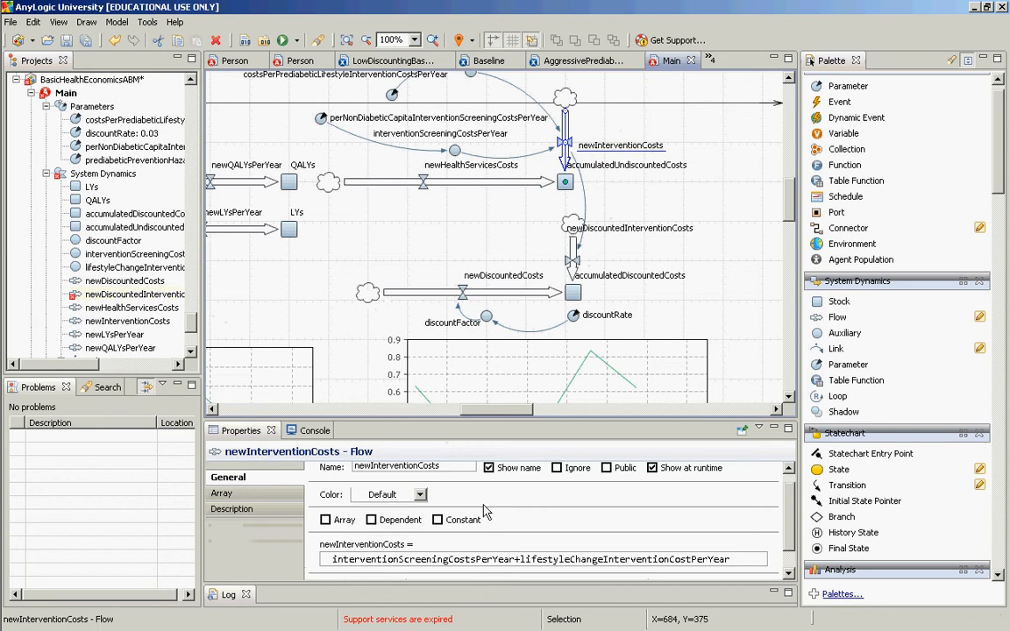
{"action": "left_click", "coordinate": [394, 465]}
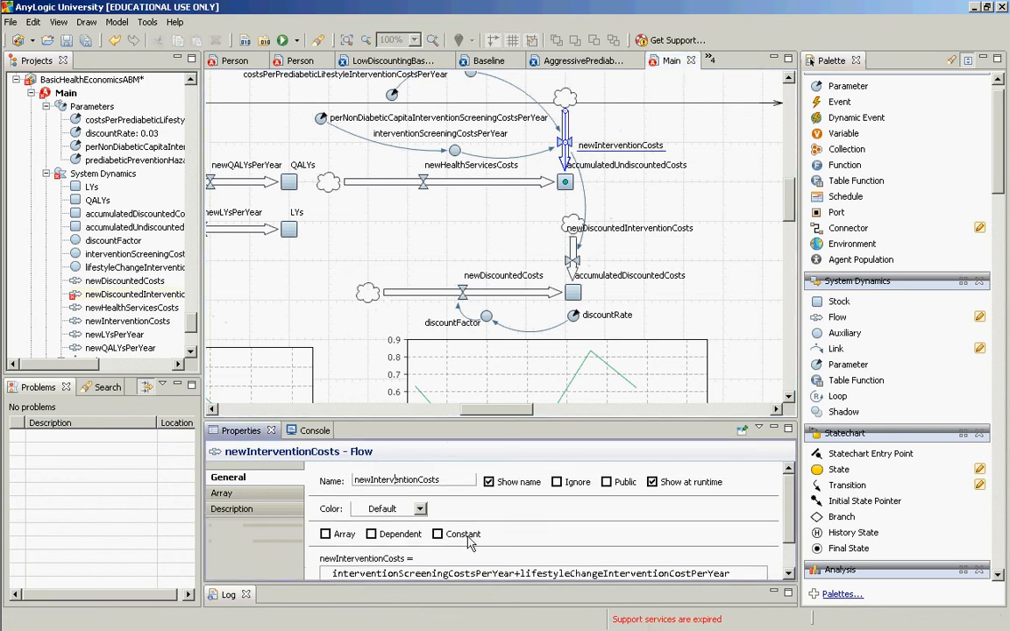
{"action": "type", "text": "Undiscounted"}
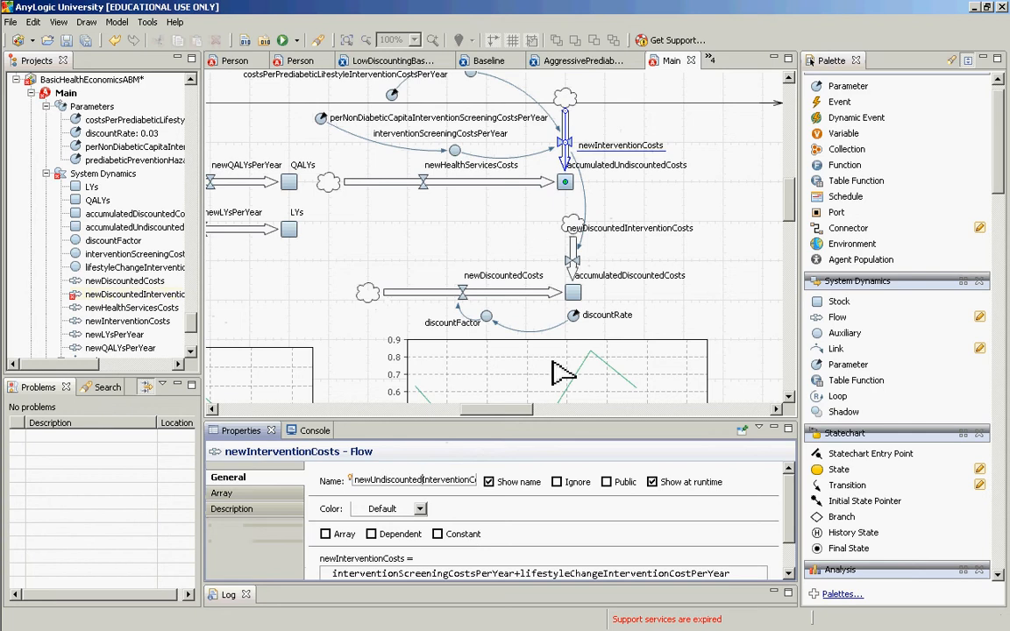
{"action": "left_click", "coordinate": [505, 572]}
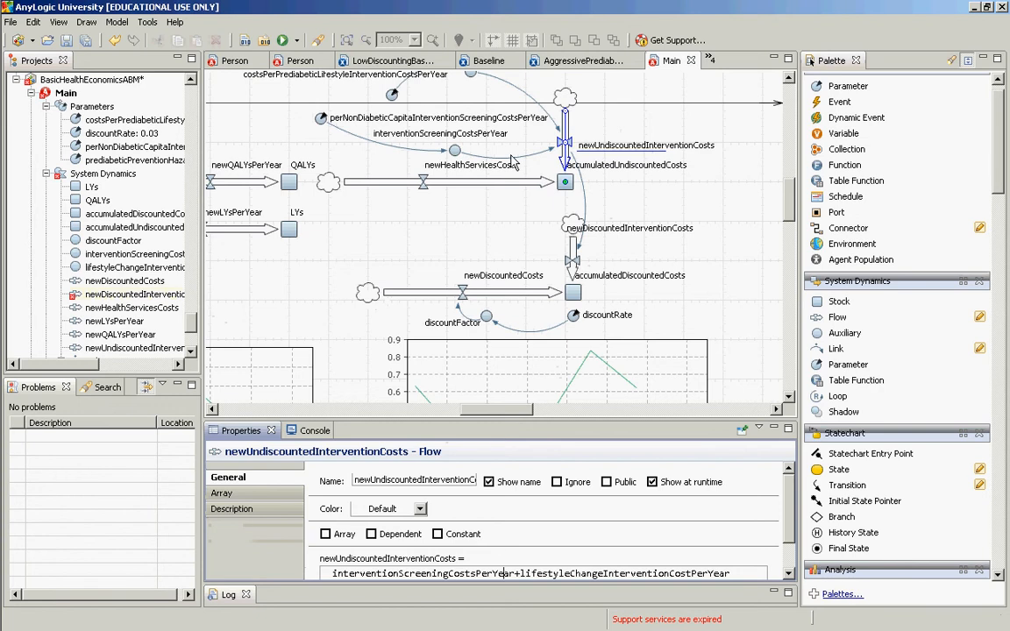
Rename the newHealthServicesCosts flow to newUndiscountedHealthServicesCosts.
{"action": "left_click", "coordinate": [419, 182]}
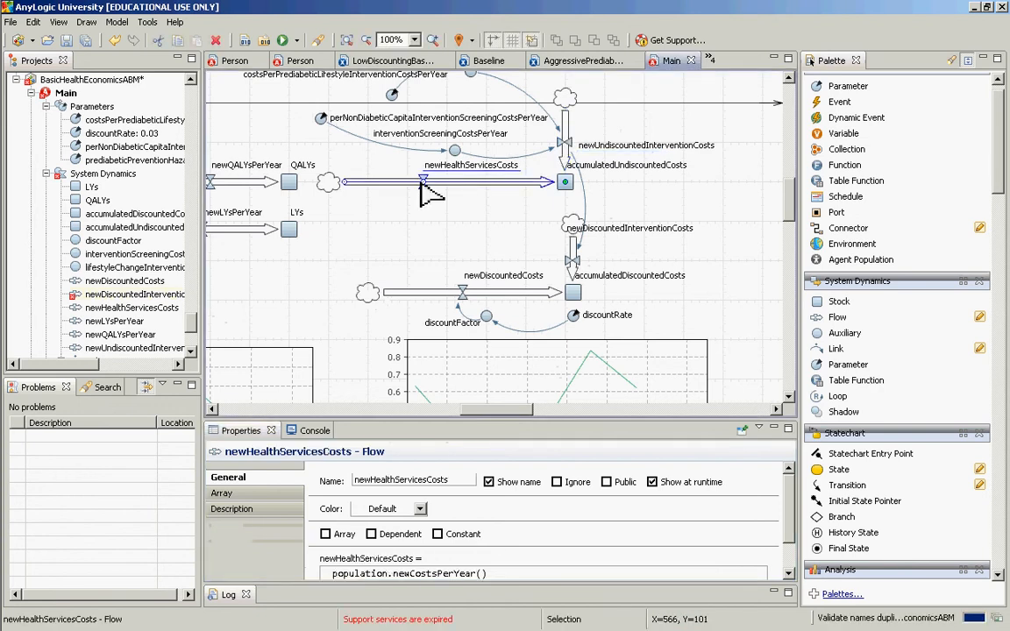
{"action": "left_click", "coordinate": [355, 481]}
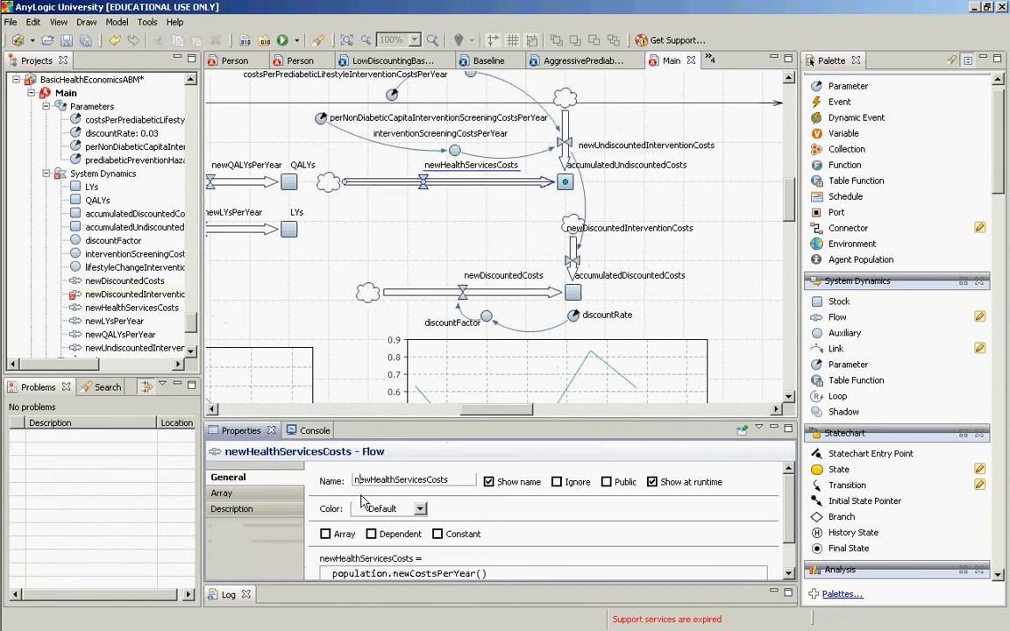
{"action": "type", "text": "Undiscounted"}
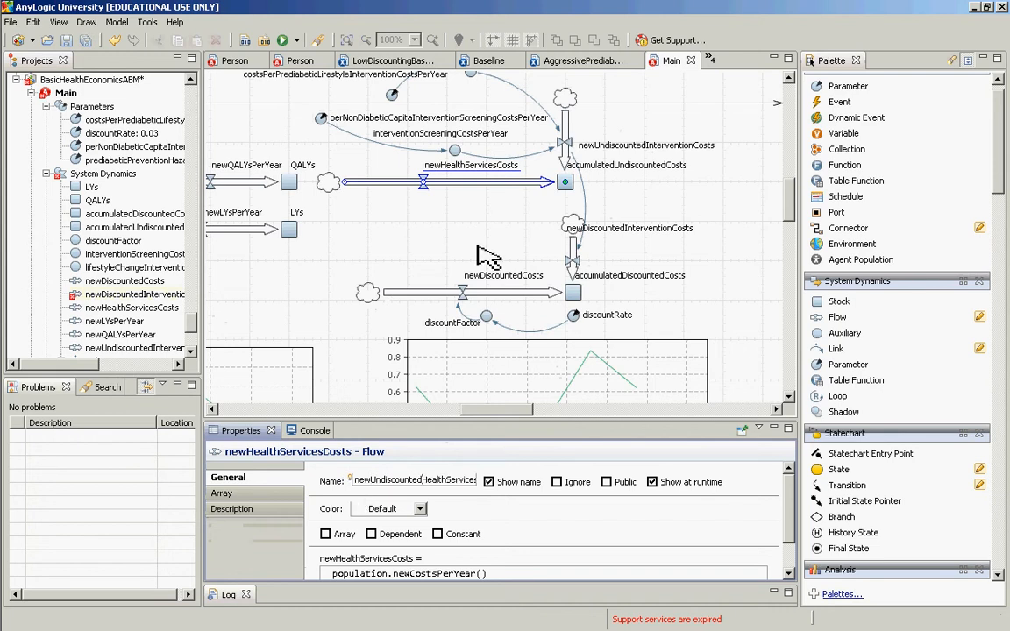
Rename the newDiscountedCosts flow to newDiscountedHealthServicesCosts.
{"action": "left_click", "coordinate": [462, 293]}
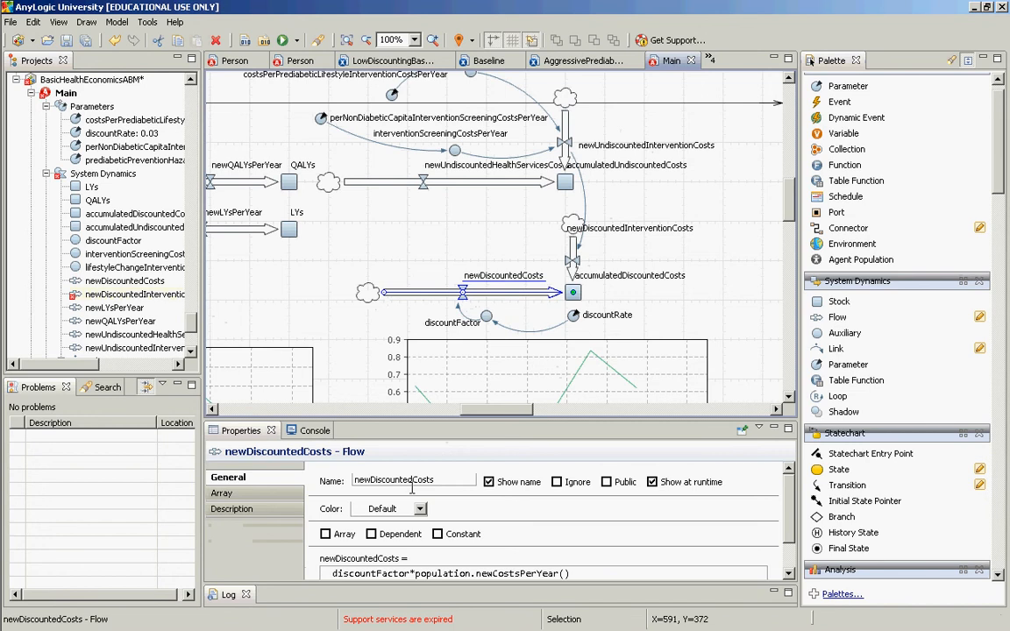
{"action": "double_click", "coordinate": [416, 480]}
{"action": "key", "text": "BackSpace"}
{"action": "left_click", "coordinate": [416, 480]}
{"action": "type", "text": "HealthServices"}
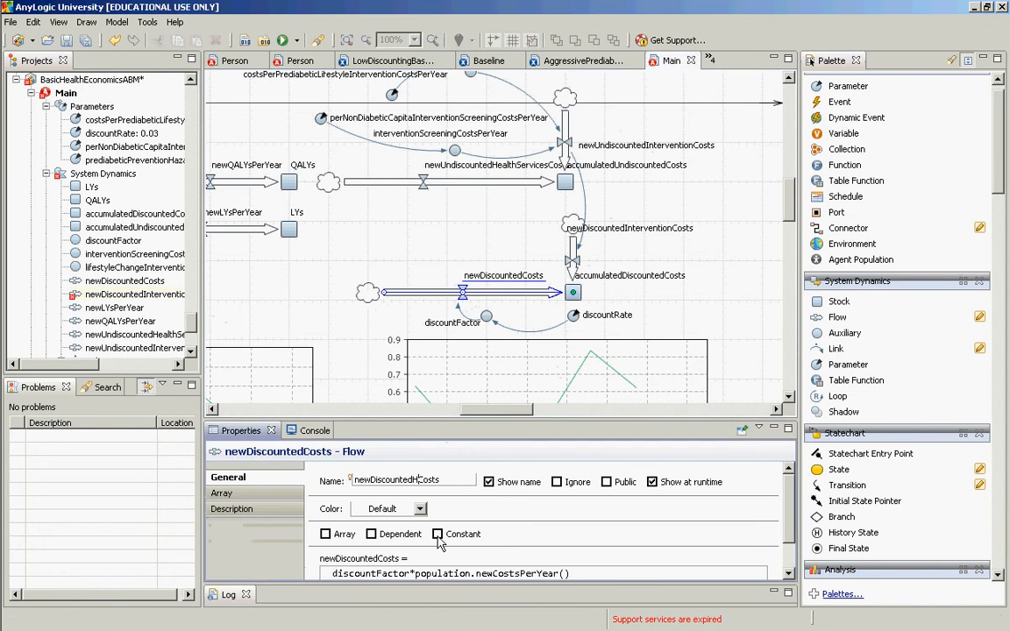
{"action": "left_click", "coordinate": [659, 292]}
Move the name label of newDiscountedInterventionCosts down beside its valve, clear of the flow's source cloud.
{"action": "left_click", "coordinate": [577, 276]}
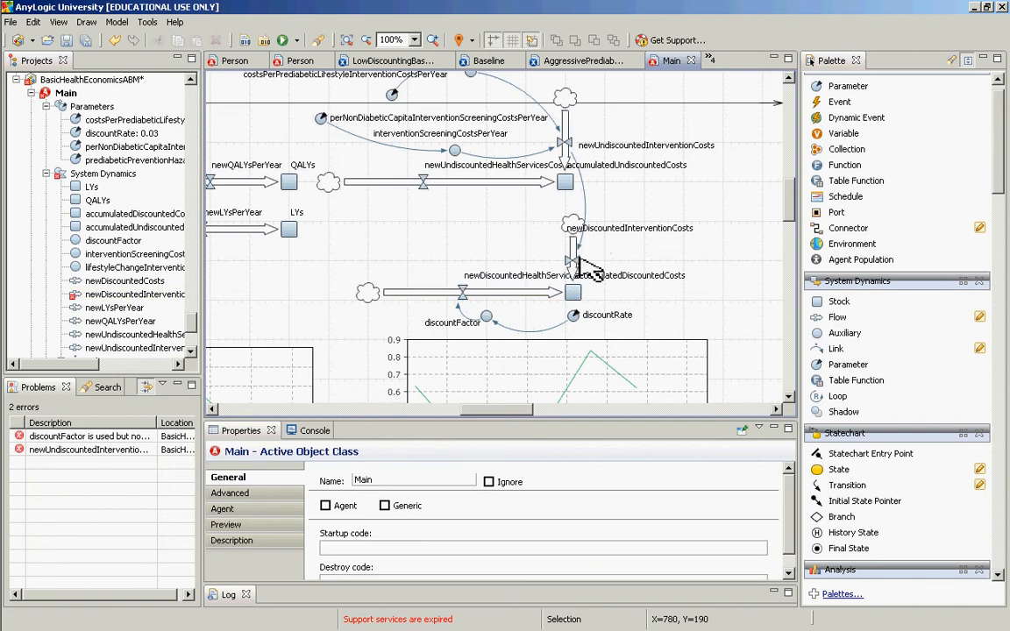
{"action": "left_click", "coordinate": [574, 259]}
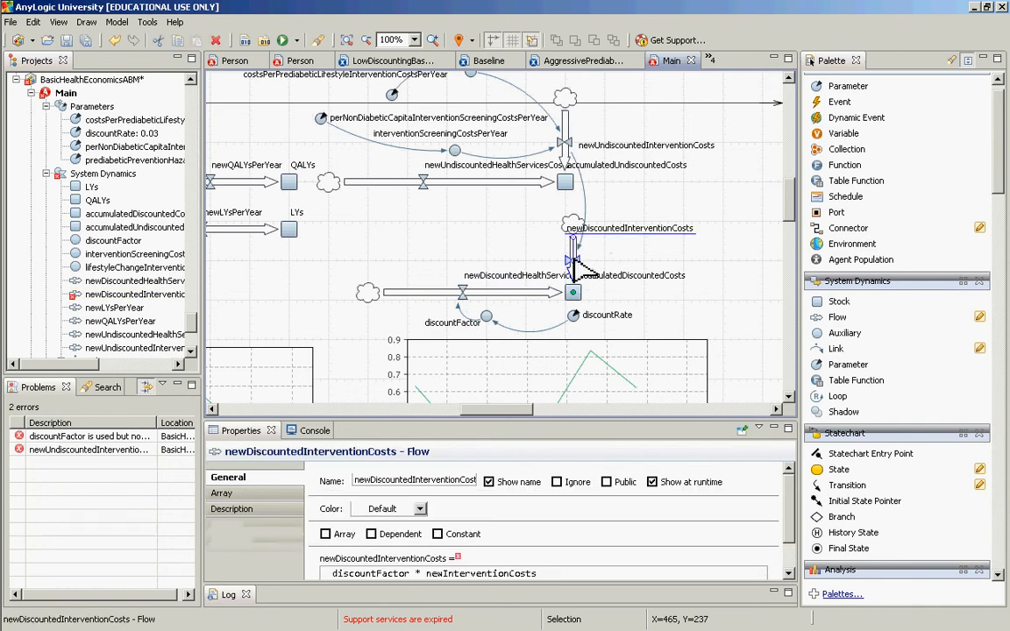
{"action": "left_click_drag", "start_coordinate": [589, 237], "coordinate": [608, 261]}
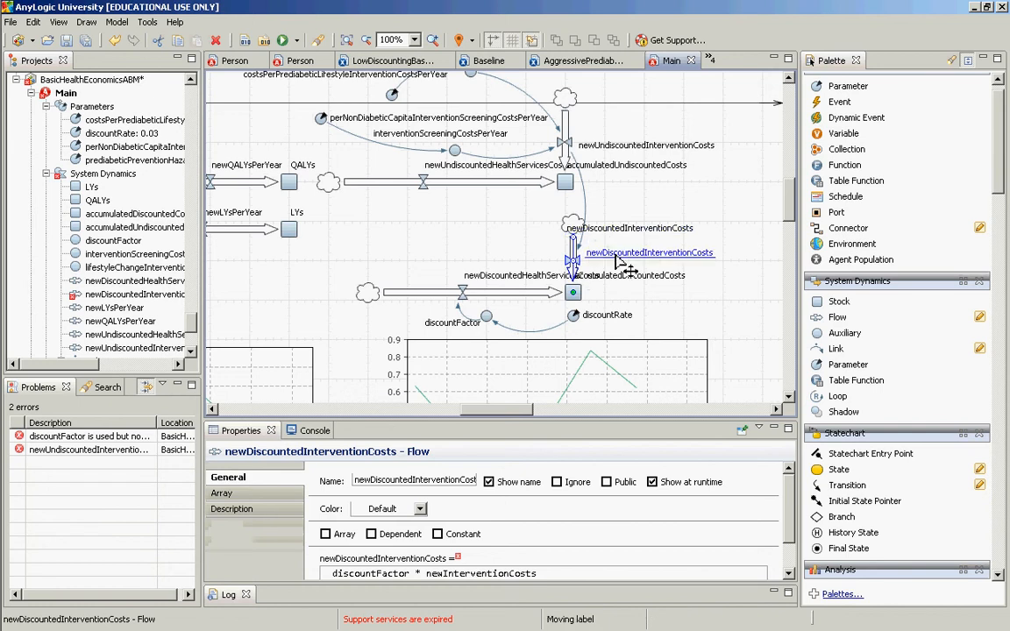
Move the newDiscountedHealthServicesCosts label left above the start of its flow, clear of the accumulatedDiscountedCosts label.
{"action": "left_click", "coordinate": [464, 293]}
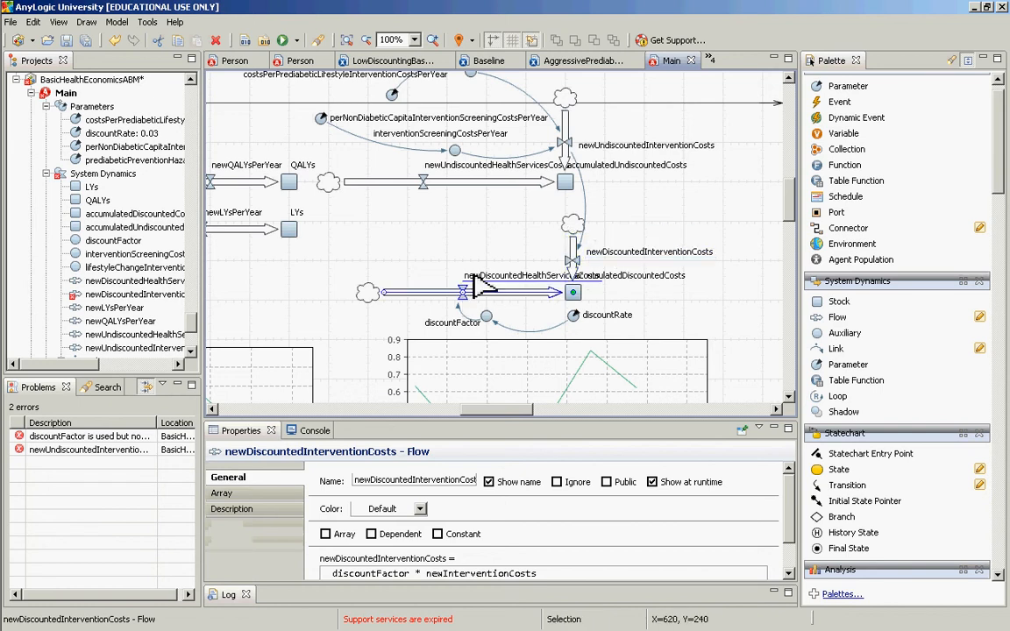
{"action": "left_click_drag", "start_coordinate": [473, 279], "coordinate": [375, 278]}
{"action": "left_click_drag", "start_coordinate": [383, 284], "coordinate": [383, 283]}
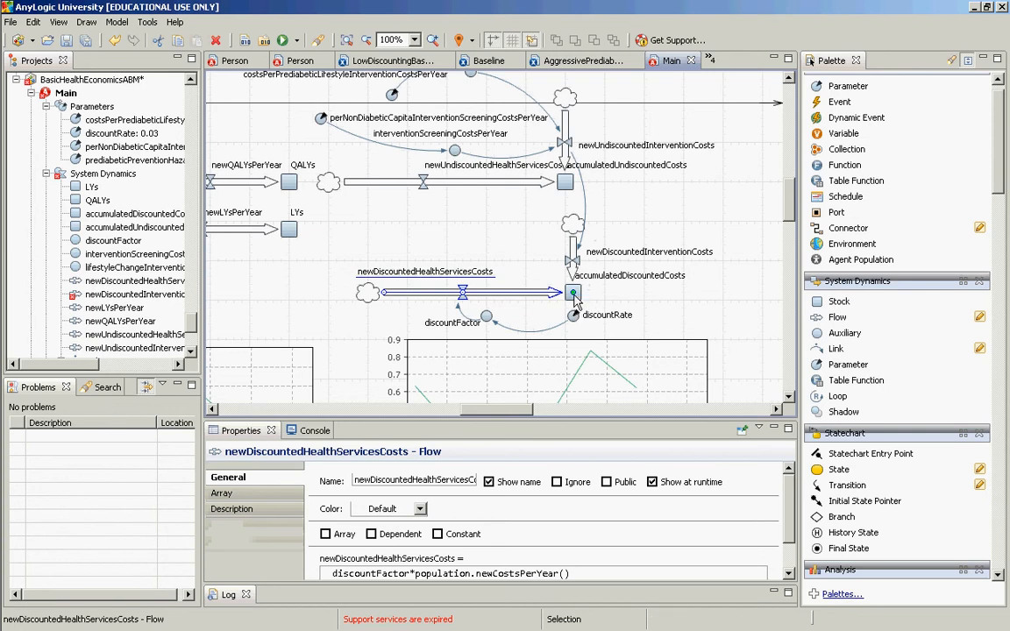
{"action": "left_click", "coordinate": [603, 272]}
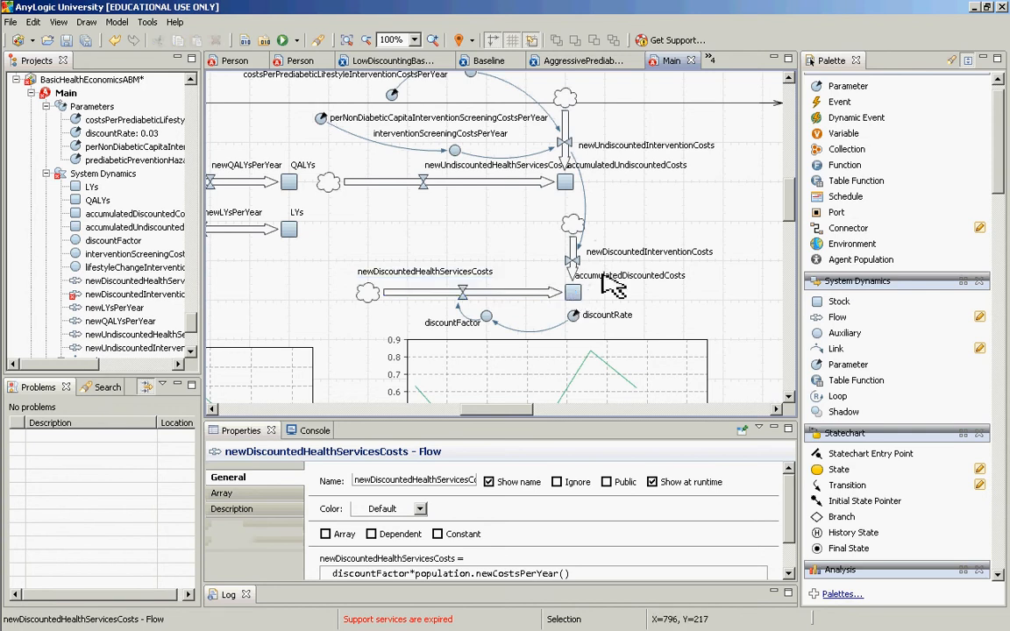
Move the accumulatedDiscountedCosts label to the right of its stock, clear of the incoming flow, and save the model.
{"action": "left_click", "coordinate": [578, 296]}
{"action": "left_click_drag", "start_coordinate": [631, 278], "coordinate": [644, 302]}
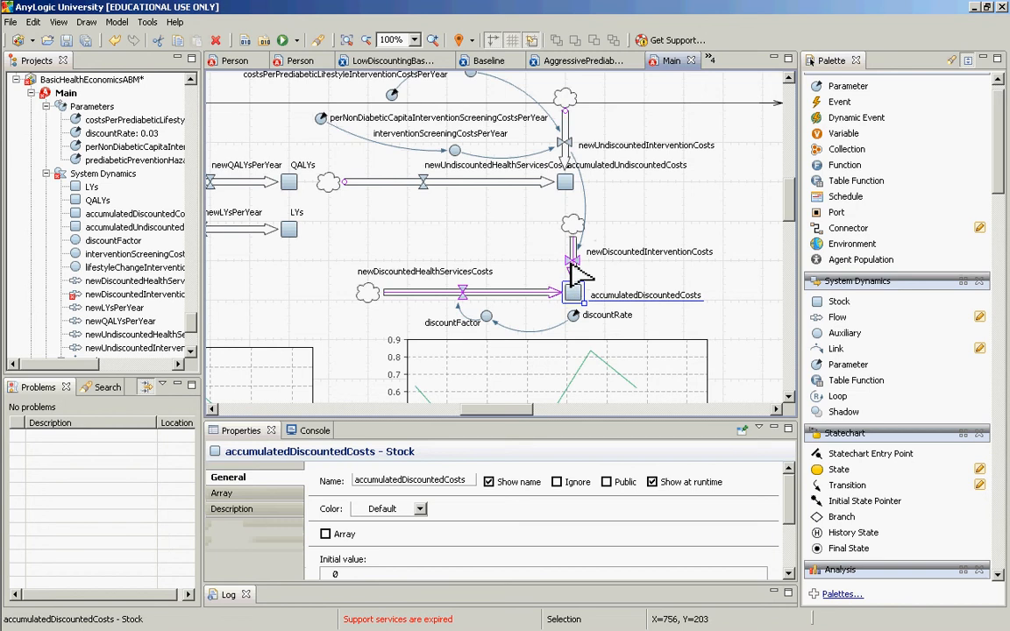
{"action": "left_click", "coordinate": [463, 294]}
{"action": "key", "text": "ctrl+s"}
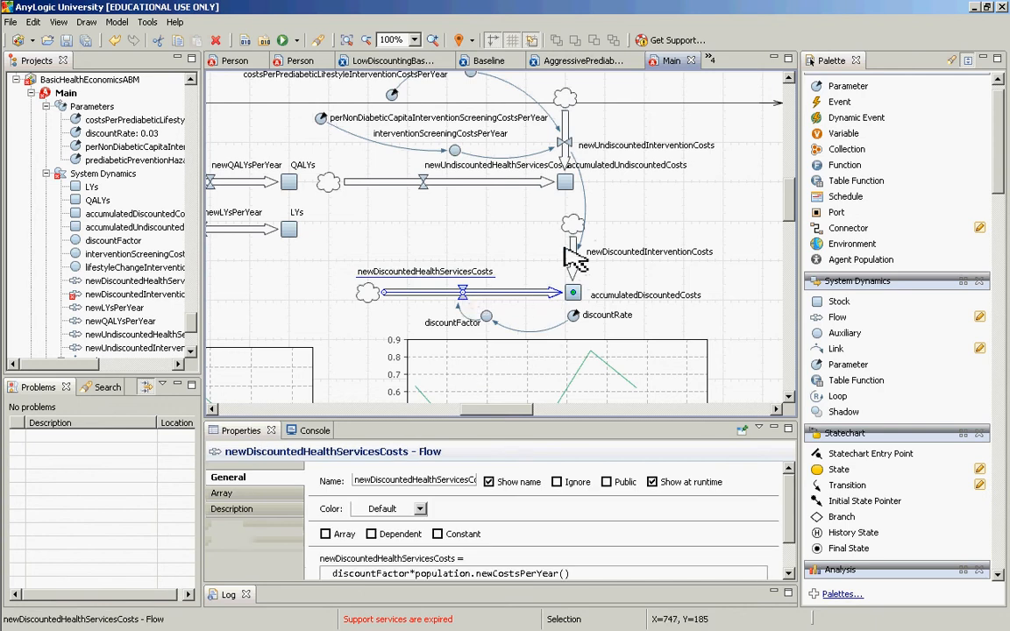
Draw a link from the newUndiscountedHealthServicesCosts flow to the newDiscountedHealthServicesCosts flow.
{"action": "left_click", "coordinate": [815, 350]}
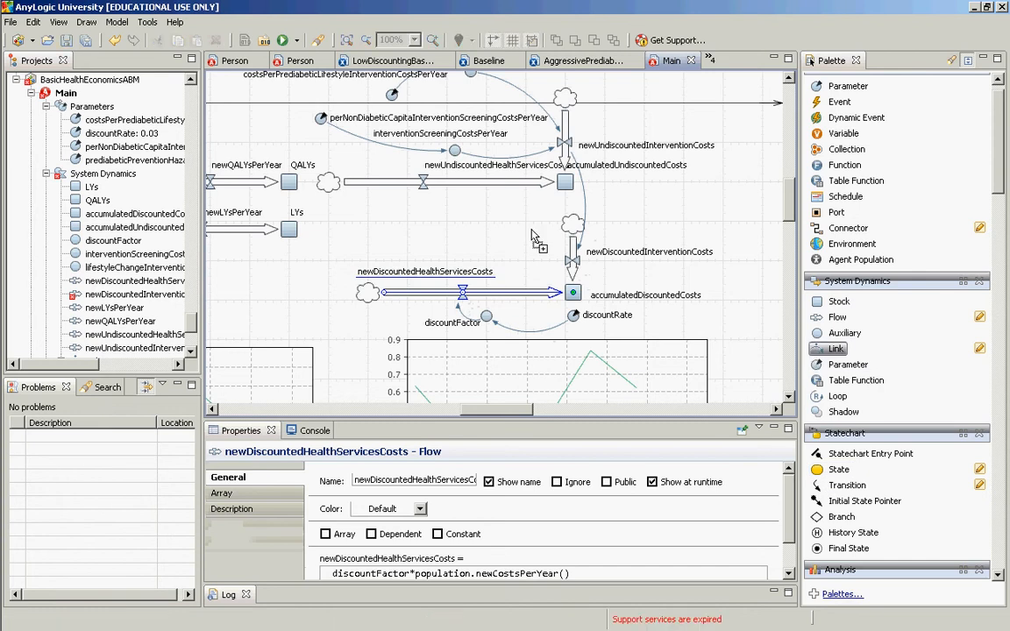
{"action": "left_click", "coordinate": [424, 181]}
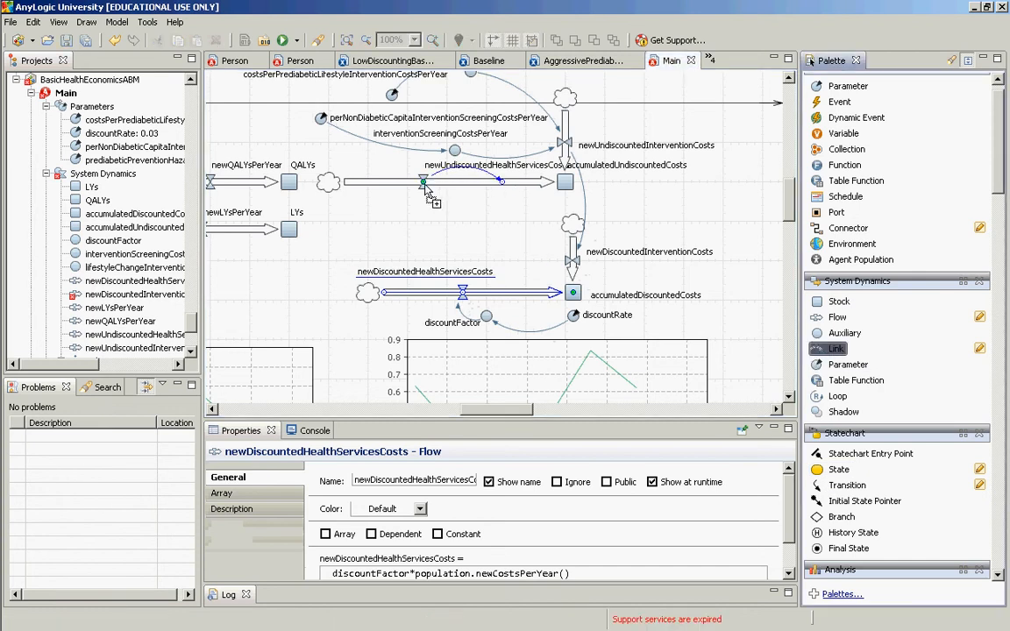
{"action": "left_click", "coordinate": [502, 186]}
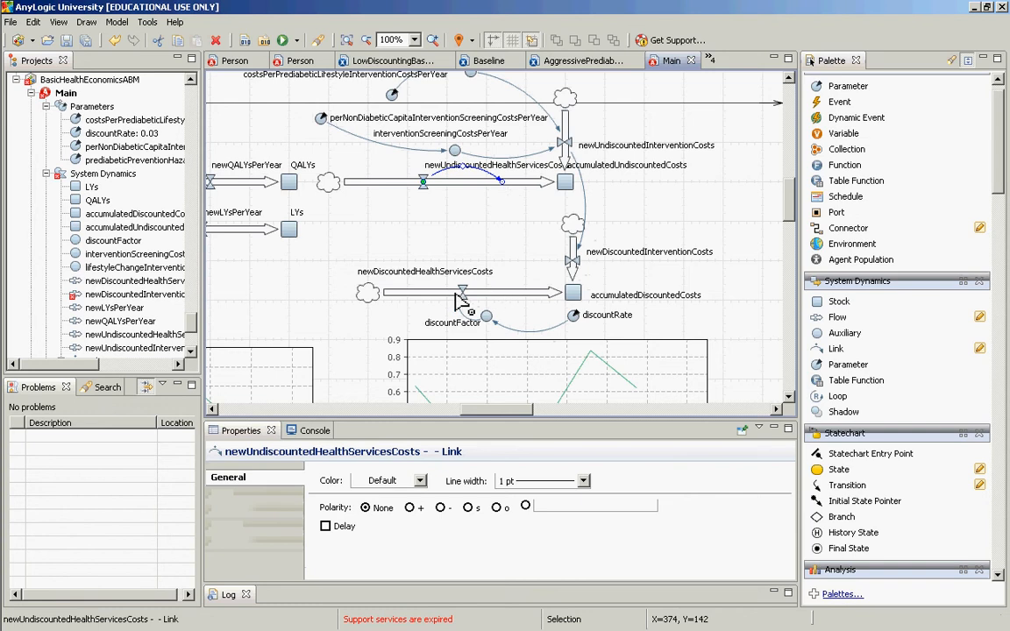
{"action": "mouse_move", "coordinate": [455, 293]}
{"action": "left_mouse_down"}
{"action": "mouse_move", "coordinate": [481, 310]}
{"action": "mouse_move", "coordinate": [463, 293]}
{"action": "left_mouse_up"}
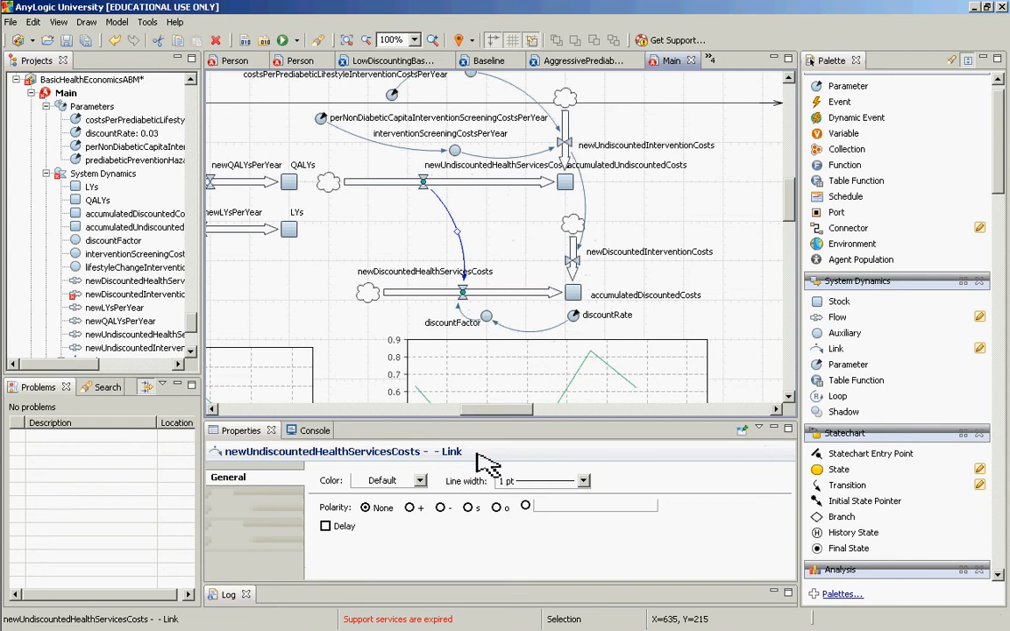
Set the formula of the newDiscountedHealthServicesCosts flow to discountFactor*newUndiscountedHealthServicesCosts and save the model.
{"action": "left_click", "coordinate": [462, 293]}
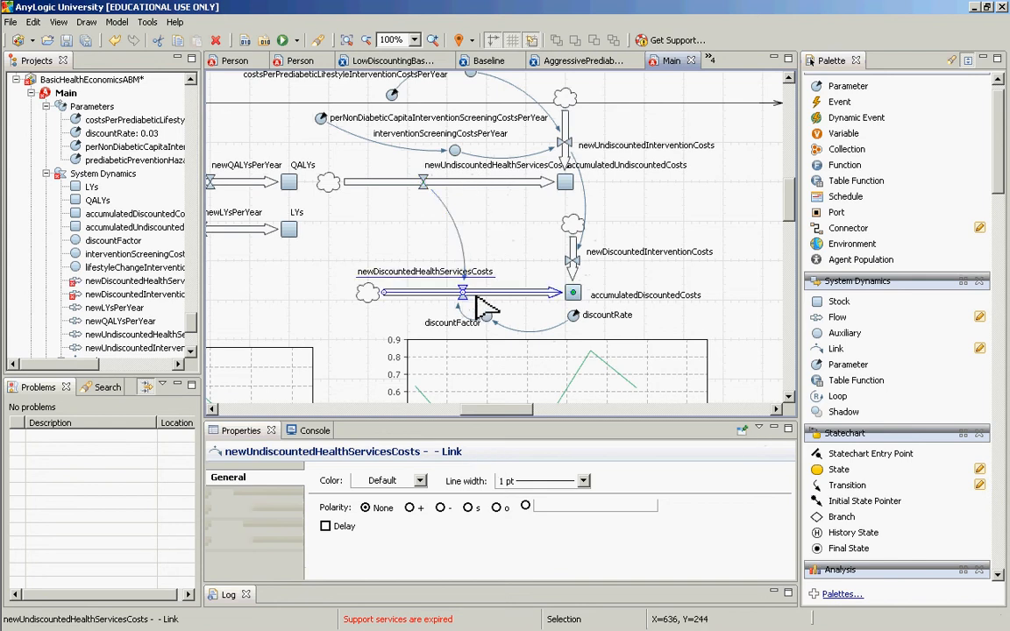
{"action": "left_click", "coordinate": [469, 574]}
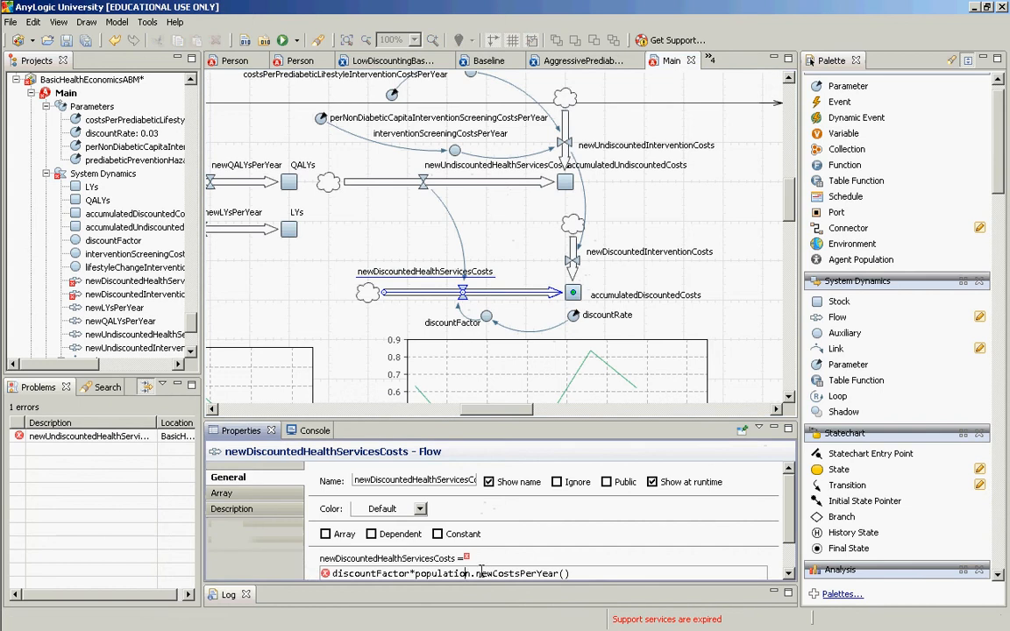
{"action": "key", "text": "ctrl+Left"}
{"action": "key", "text": "shift+End"}
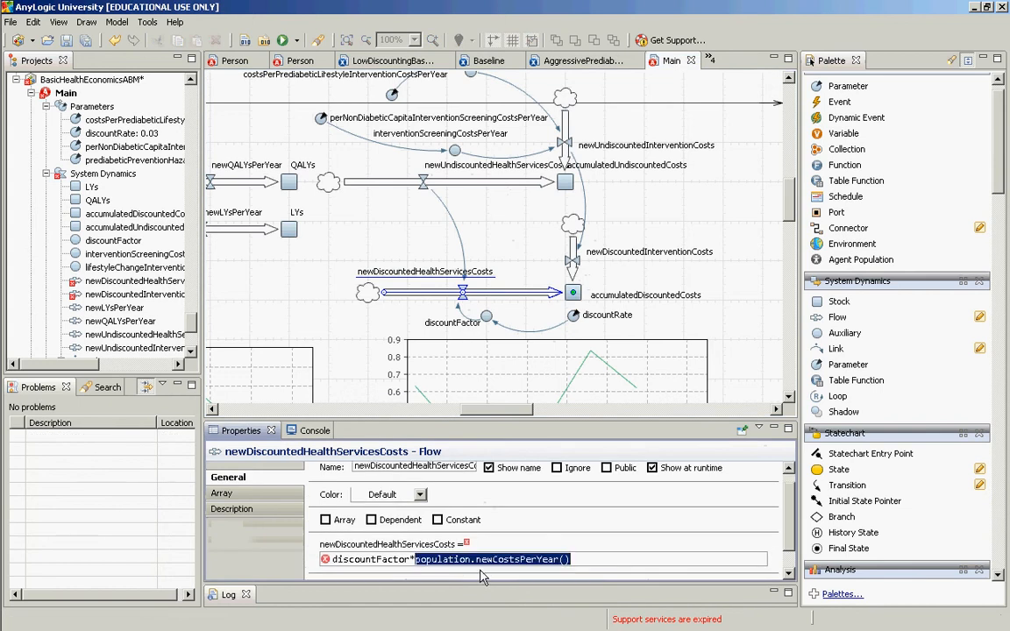
{"action": "type", "text": "newUn"}
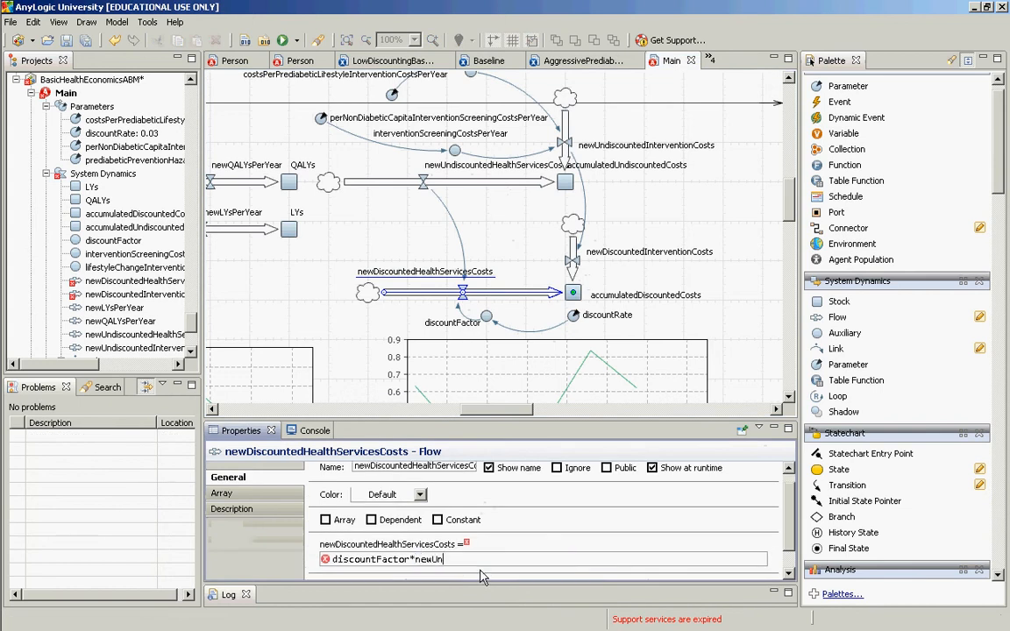
{"action": "type", "text": "disc"}
{"action": "key", "text": "ctrl+space"}
{"action": "key", "text": "Return"}
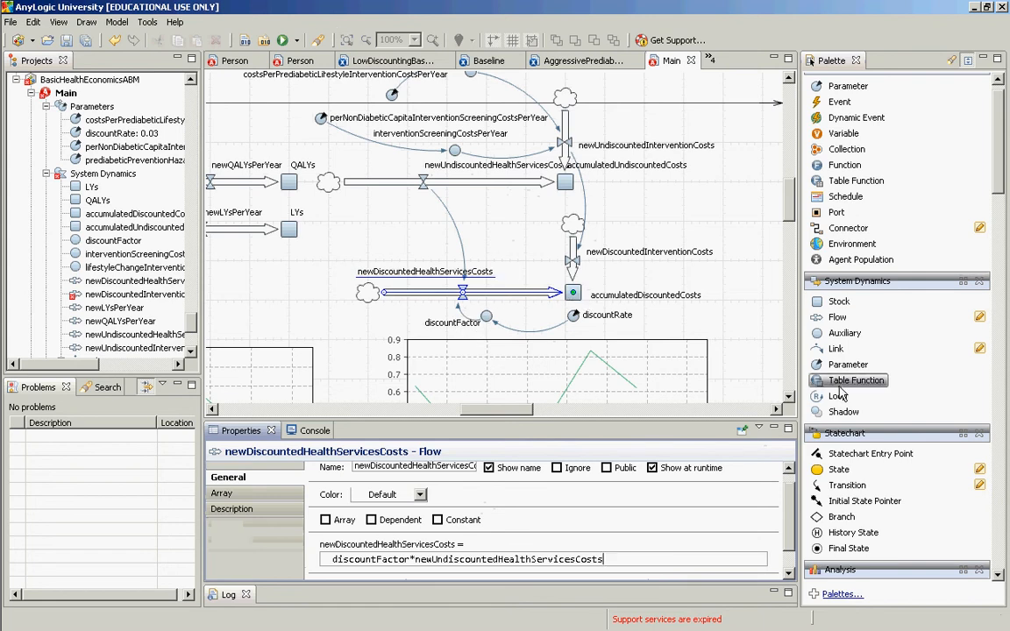
Draw a link from discountFactor to the newDiscountedInterventionCosts flow.
{"action": "left_click", "coordinate": [835, 349]}
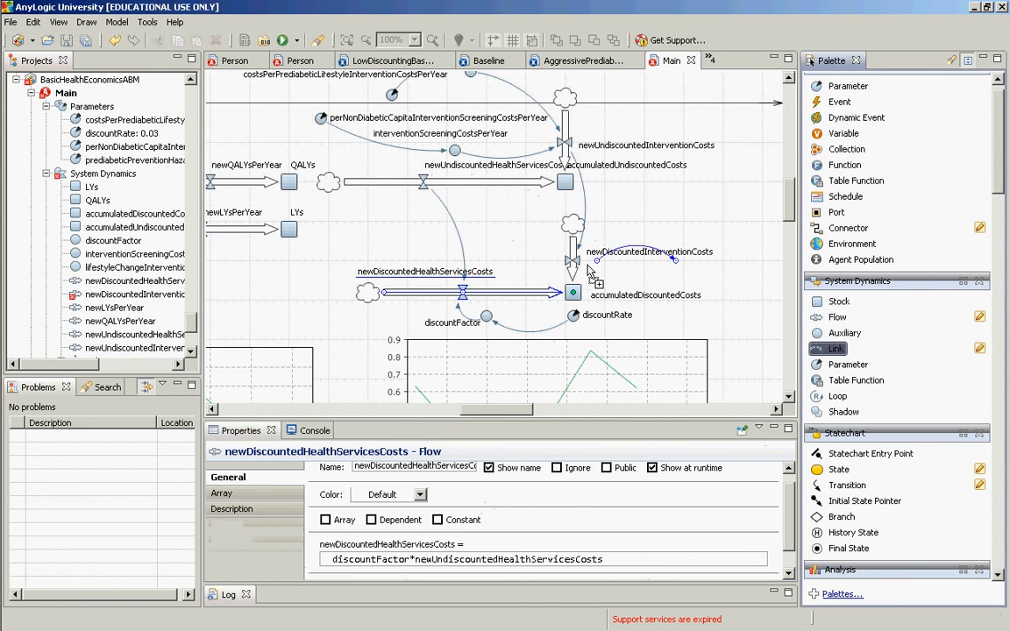
{"action": "left_click_drag", "start_coordinate": [573, 315], "coordinate": [488, 316]}
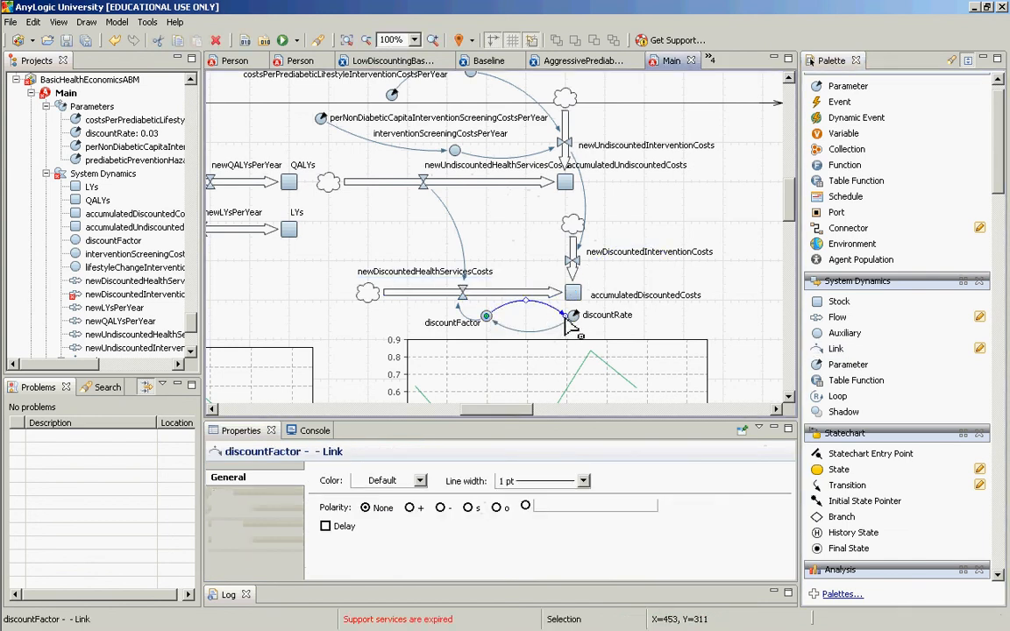
{"action": "left_click_drag", "start_coordinate": [568, 326], "coordinate": [570, 260]}
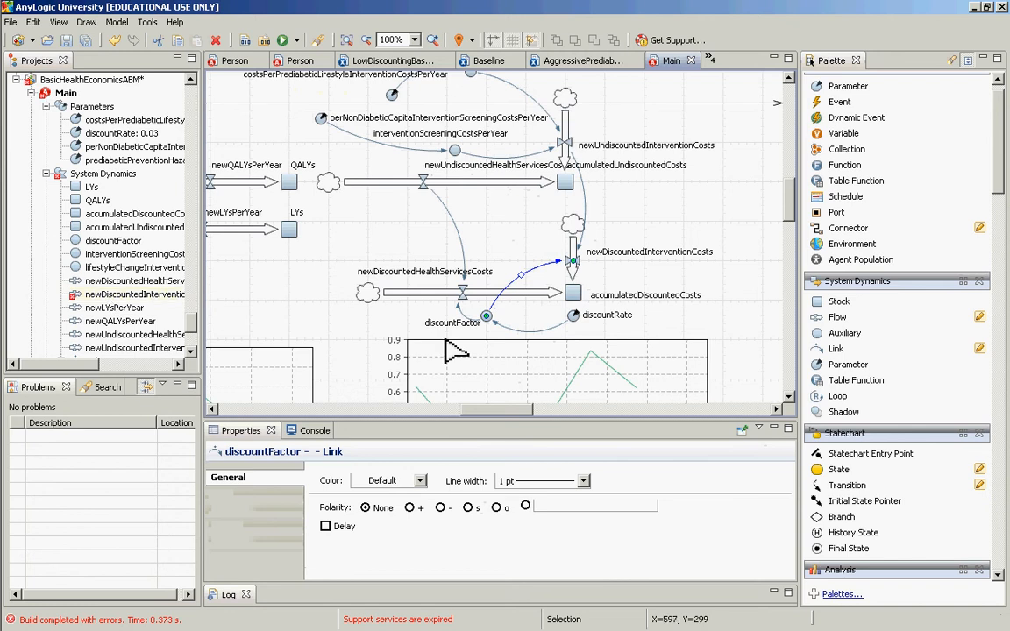
Correct the newDiscountedInterventionCosts formula to discountFactor * newUndiscountedInterventionCosts and build the model.
{"action": "left_click", "coordinate": [572, 261]}
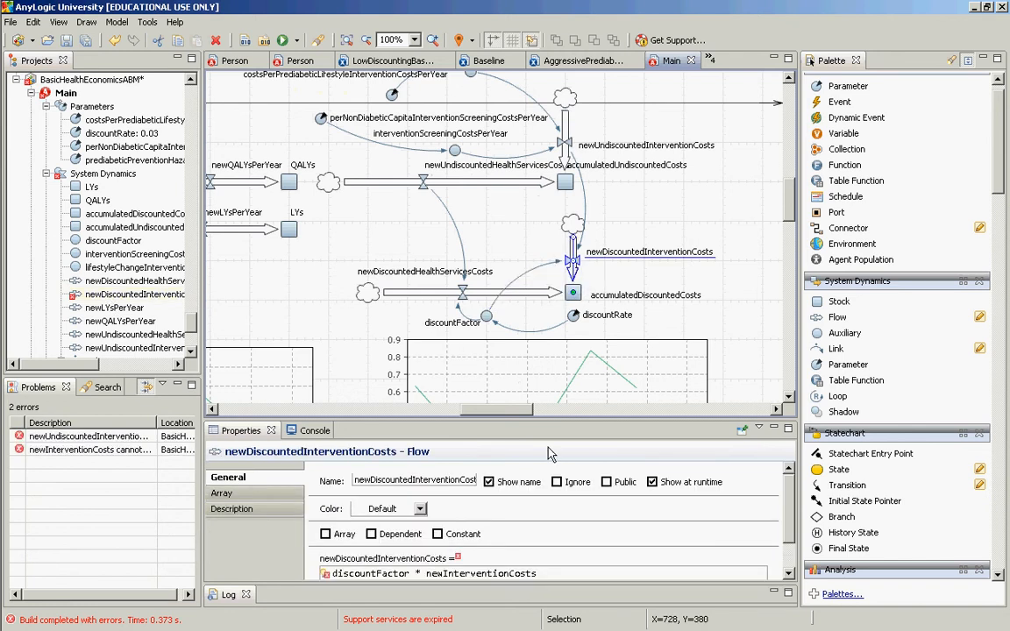
{"action": "left_click", "coordinate": [495, 572]}
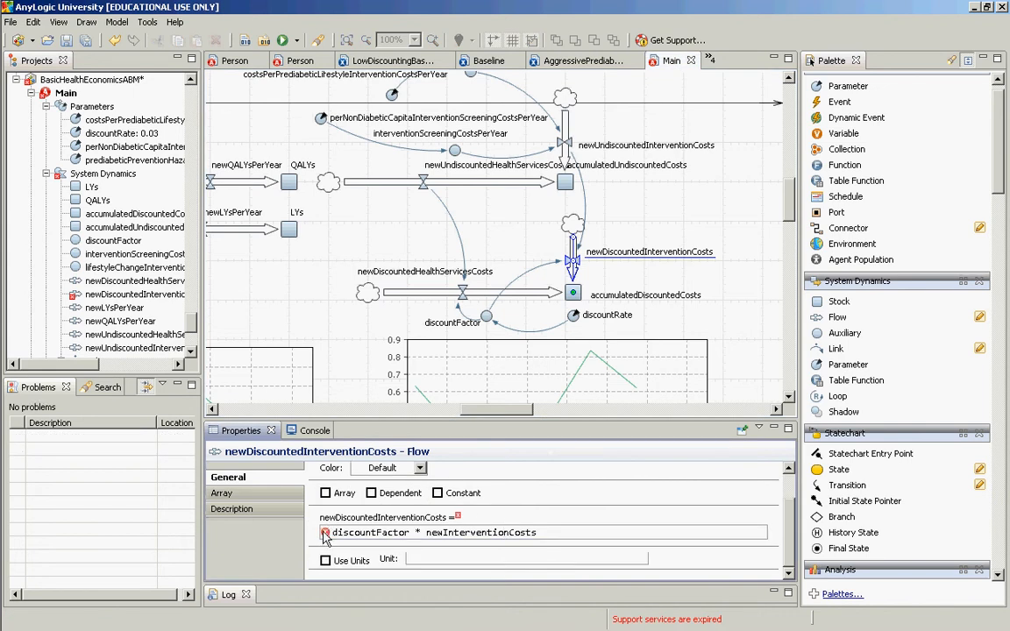
{"action": "mouse_move", "coordinate": [324, 536]}
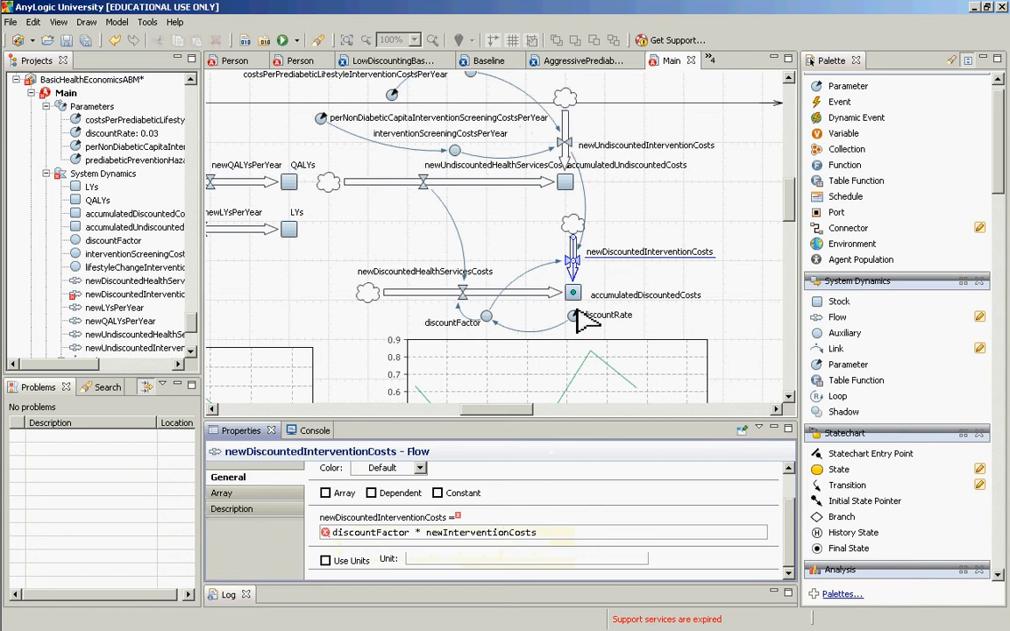
{"action": "type", "text": "Undiscounted"}
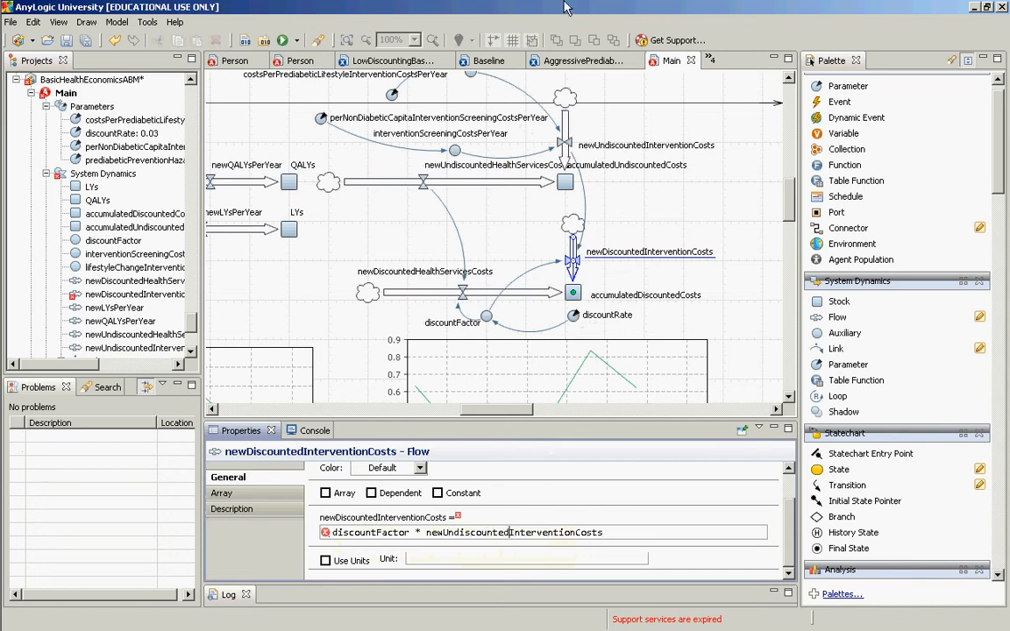
{"action": "left_click", "coordinate": [245, 41]}
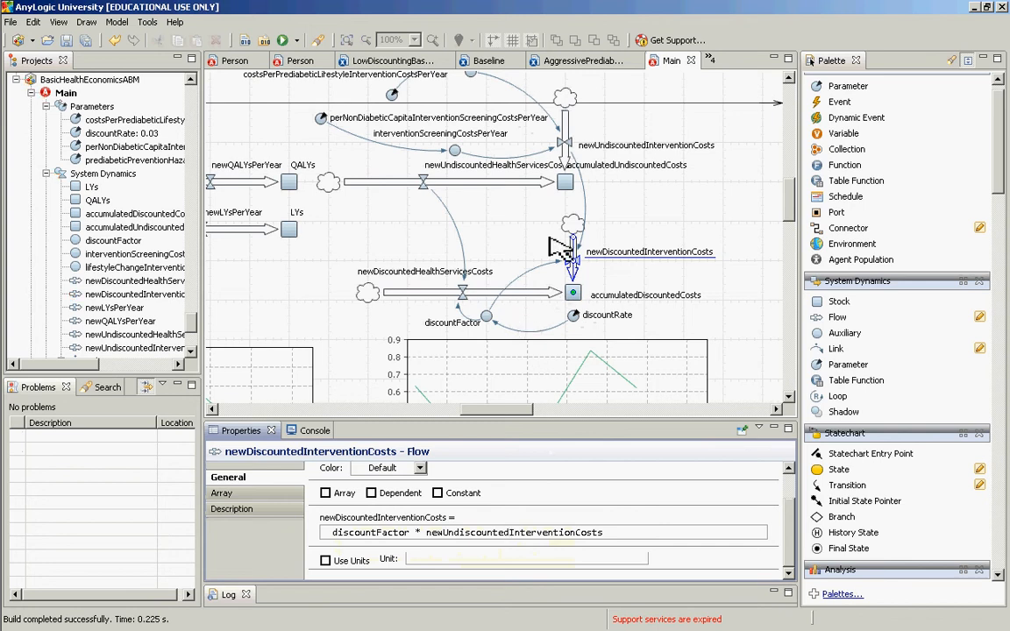
{"action": "key", "text": "alt+Tab"}
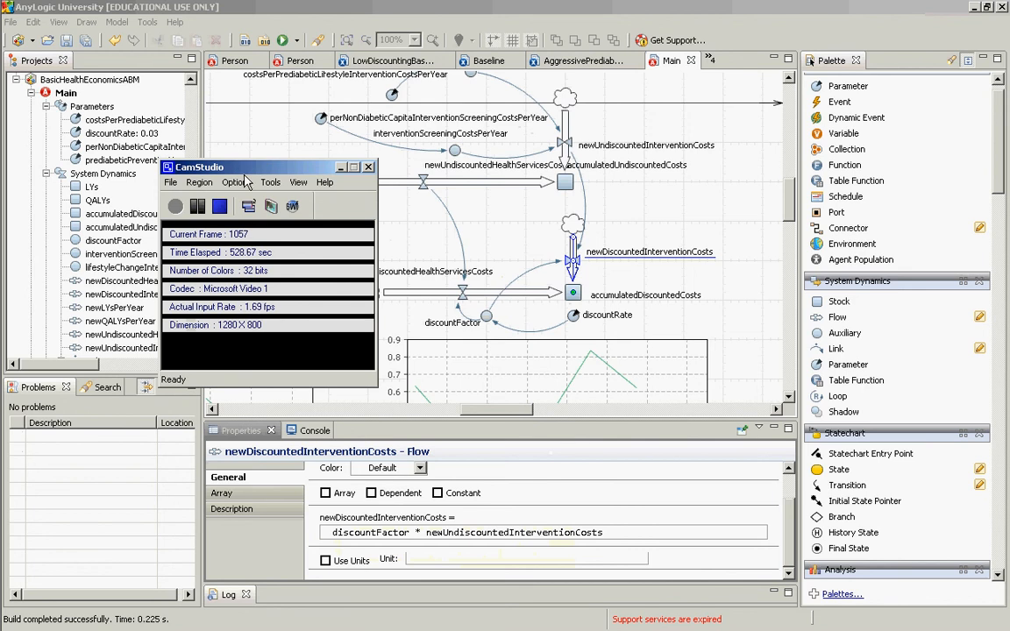
{"action": "left_click_drag", "start_coordinate": [249, 168], "coordinate": [129, 380]}
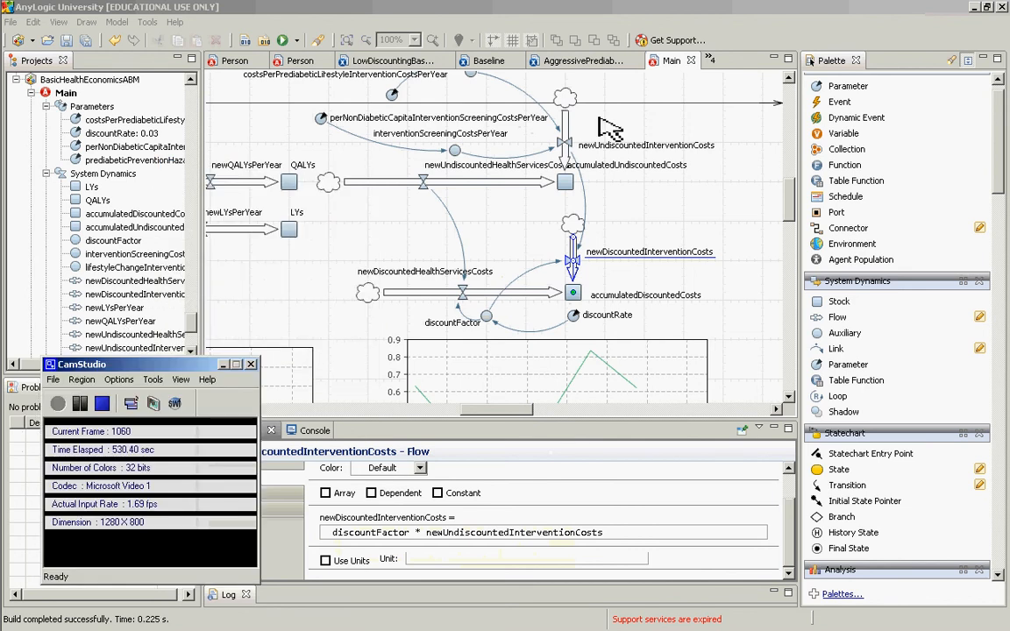
{"action": "left_click", "coordinate": [349, 5]}
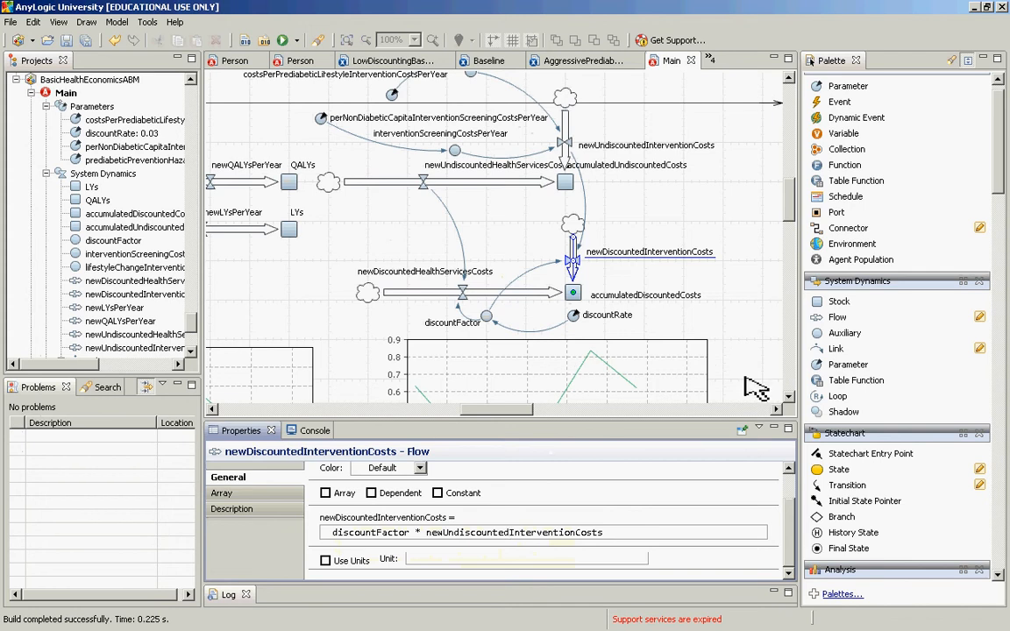
Rearrange the overlapping time plots below the cost flows in an enlarged Main diagram, separating the Life Years Lived plot from the cumulative cost plots.
{"action": "left_click", "coordinate": [722, 344]}
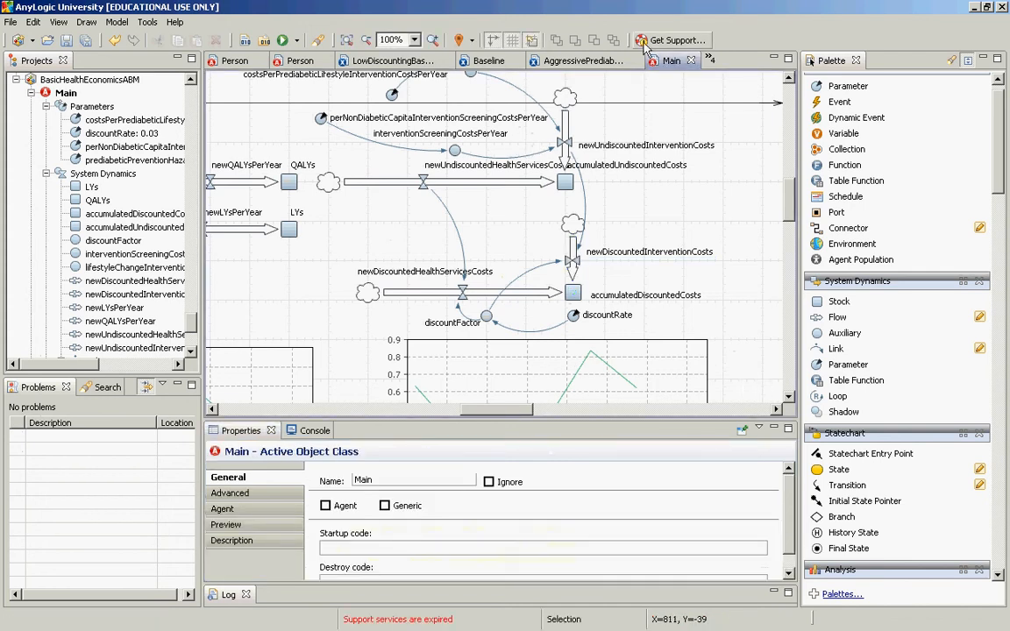
{"action": "double_click", "coordinate": [670, 63]}
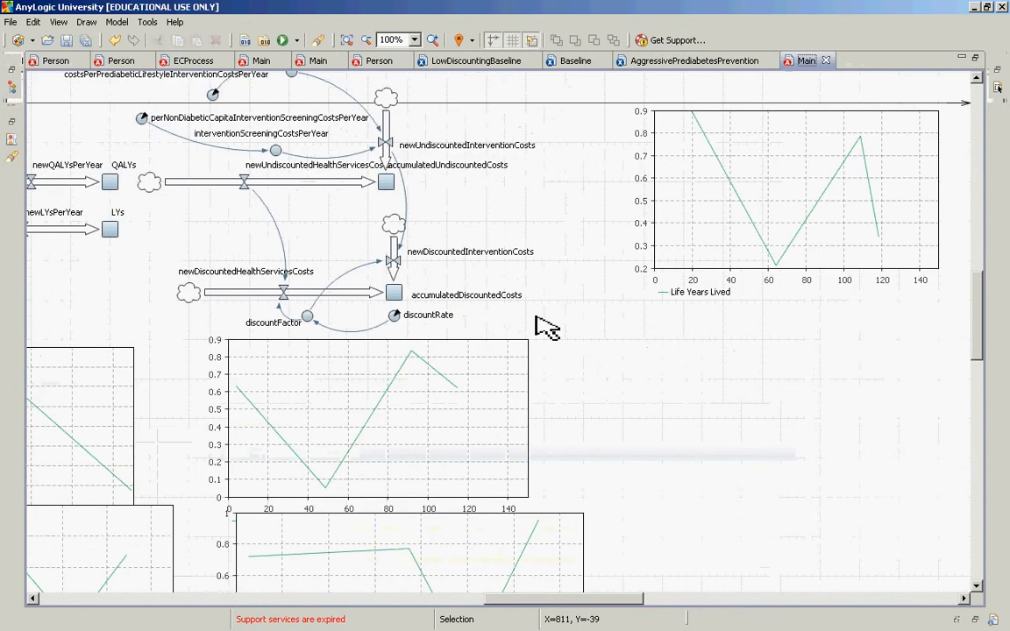
{"action": "left_click_drag", "start_coordinate": [444, 419], "coordinate": [550, 523]}
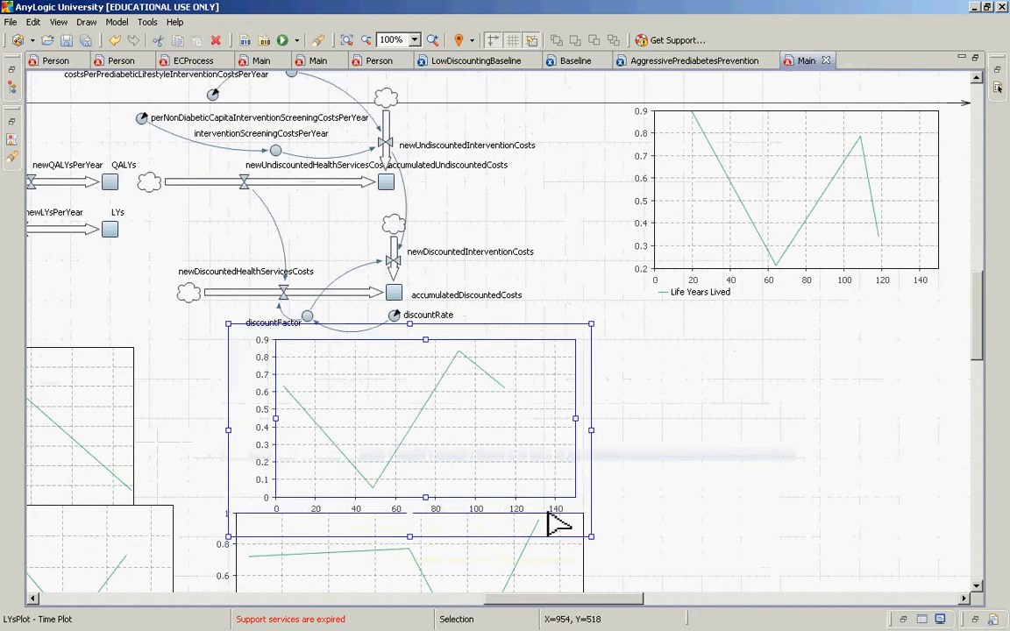
{"action": "left_click_drag", "start_coordinate": [979, 311], "coordinate": [981, 427]}
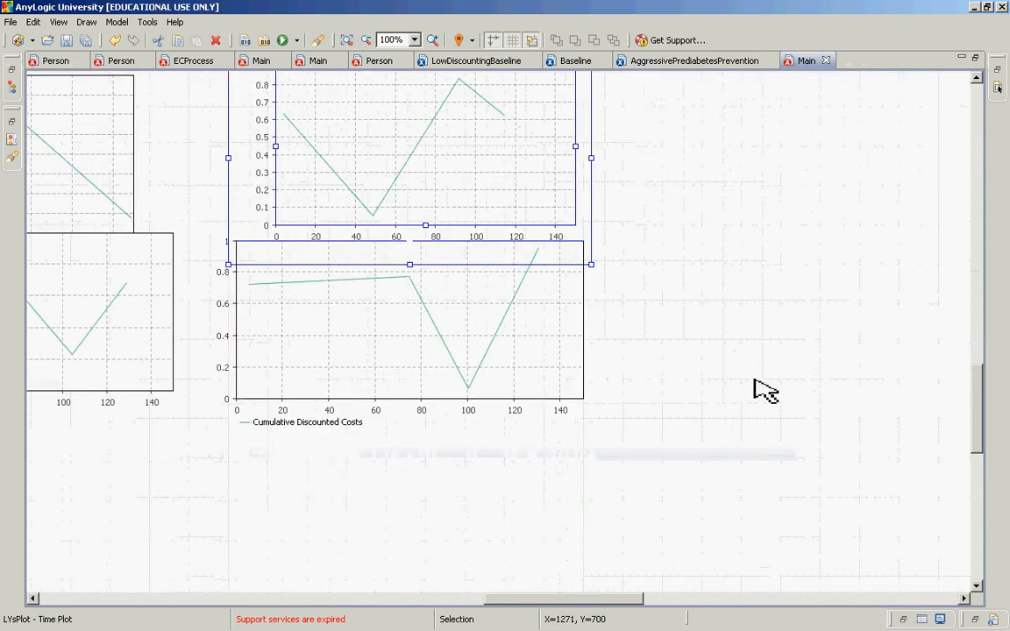
{"action": "left_click_drag", "start_coordinate": [464, 347], "coordinate": [96, 399]}
{"action": "left_click_drag", "start_coordinate": [92, 185], "coordinate": [113, 166]}
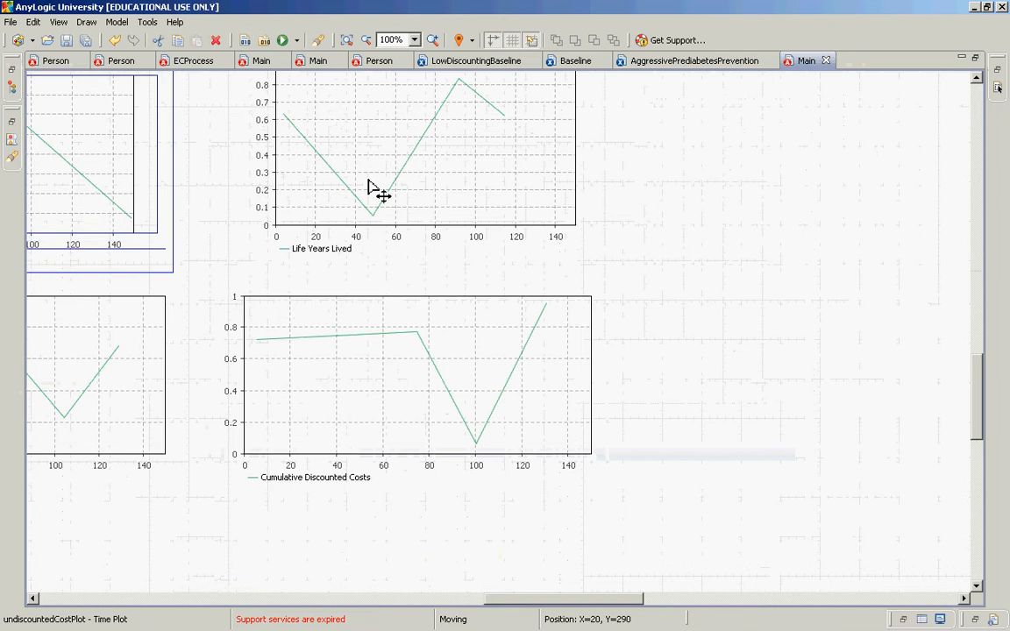
{"action": "left_click_drag", "start_coordinate": [372, 192], "coordinate": [355, 245]}
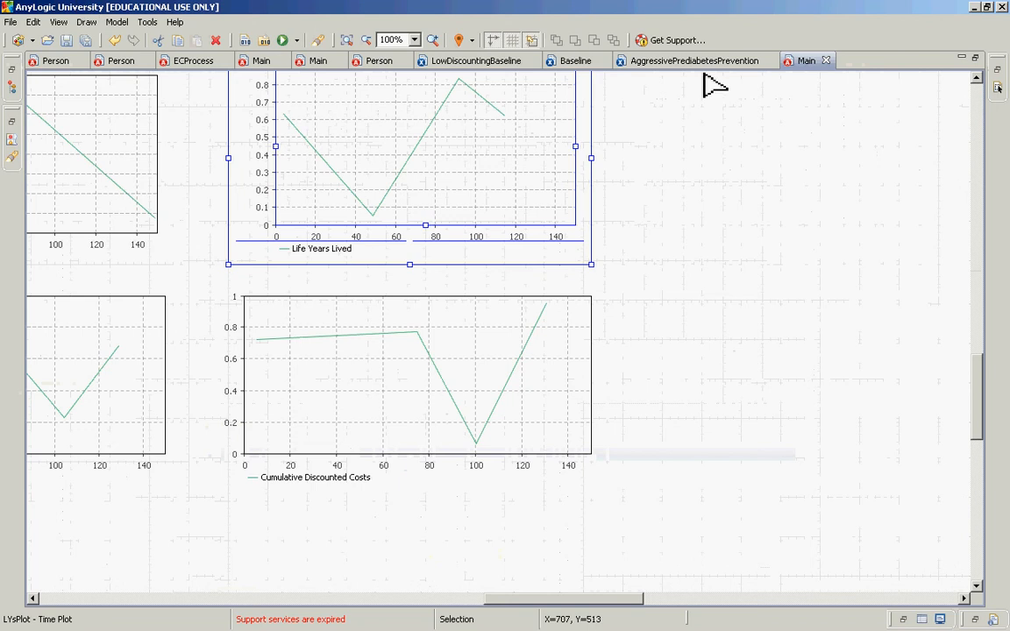
{"action": "double_click", "coordinate": [808, 66]}
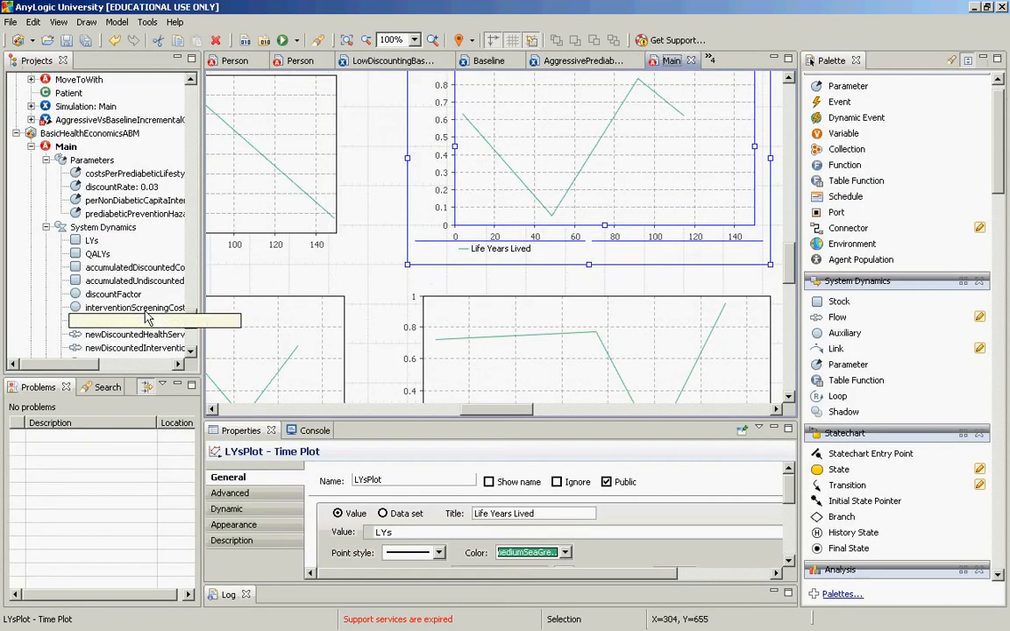
Run the Baseline experiment in the Main view at virtual-time speed until it finishes, and view the plots in an enlarged simulation window.
{"action": "left_click_drag", "start_coordinate": [194, 313], "coordinate": [191, 355]}
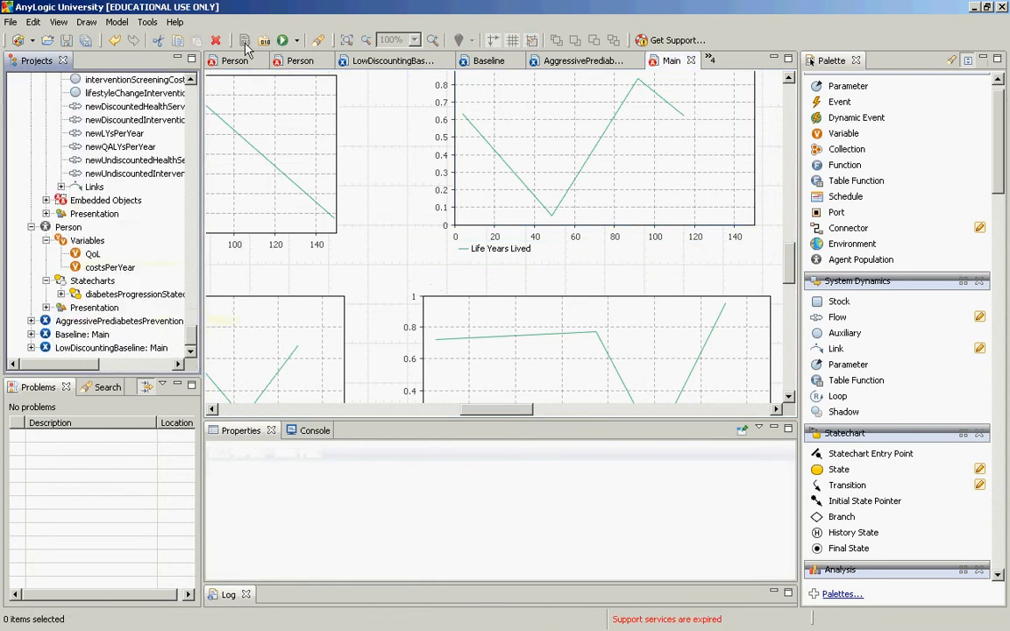
{"action": "left_click", "coordinate": [82, 334]}
{"action": "right_click", "coordinate": [80, 335]}
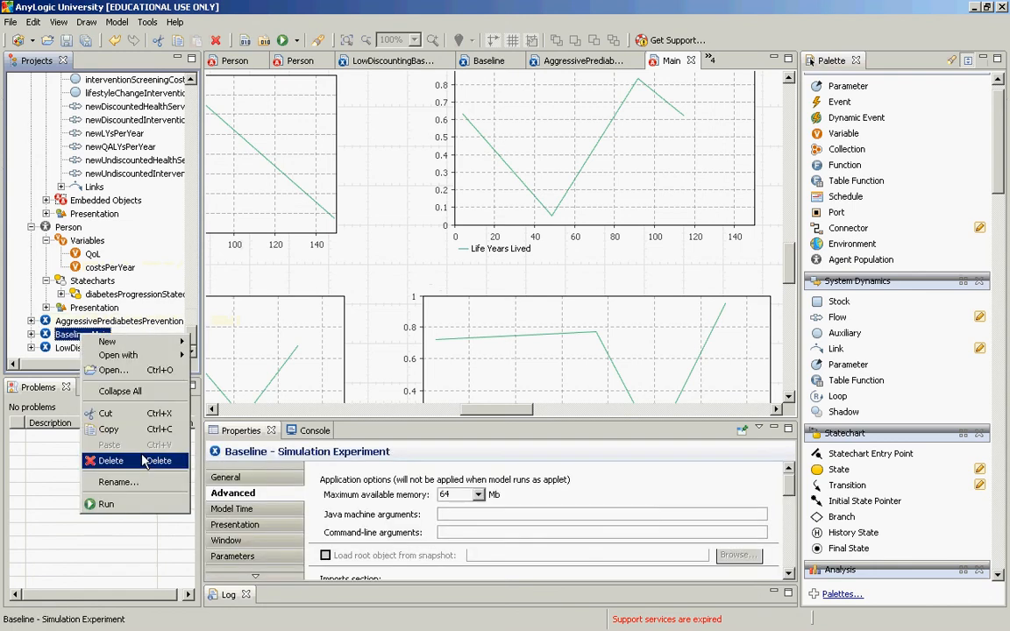
{"action": "left_click", "coordinate": [132, 504]}
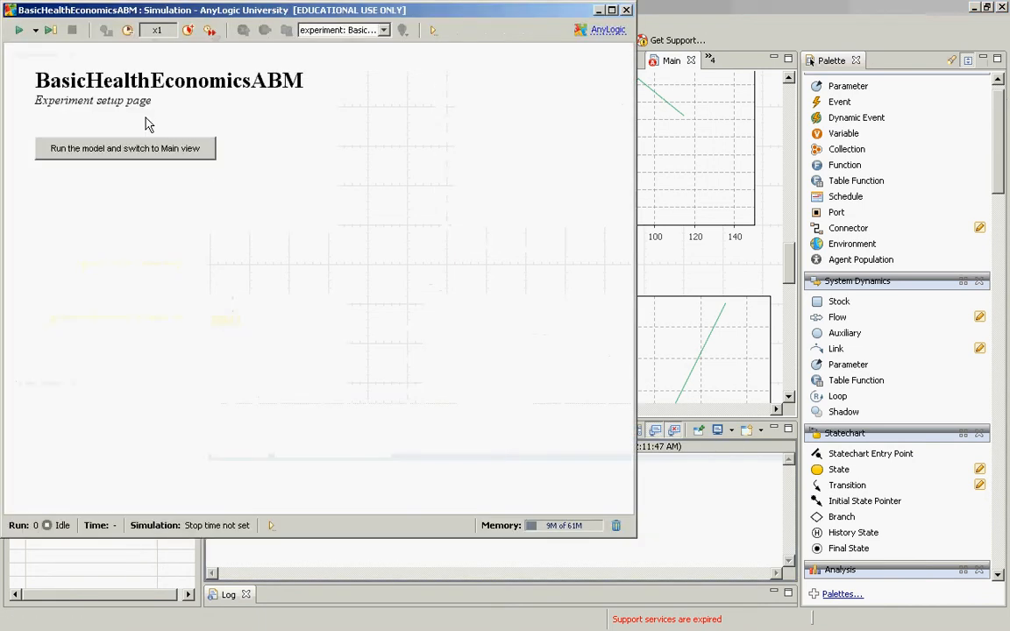
{"action": "left_click", "coordinate": [171, 151]}
{"action": "left_click", "coordinate": [209, 31]}
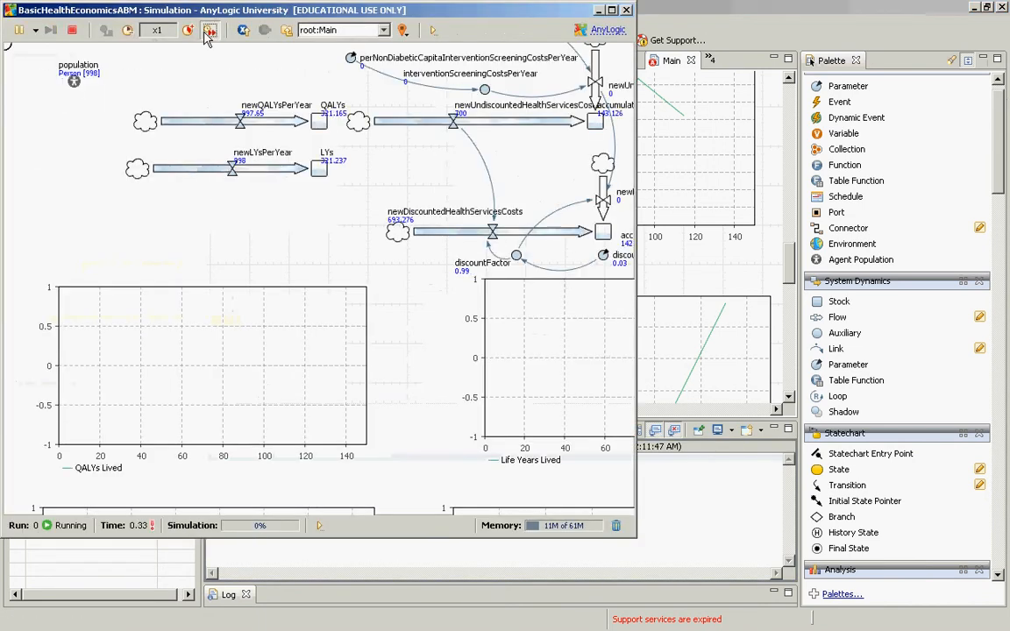
{"action": "left_click", "coordinate": [611, 10]}
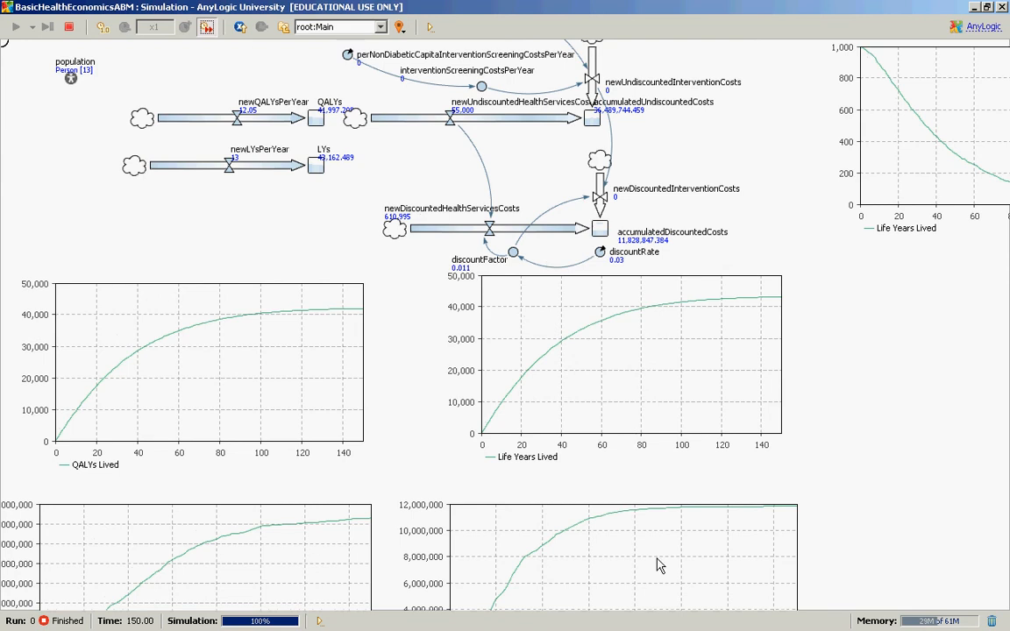
{"action": "left_click", "coordinate": [987, 7]}
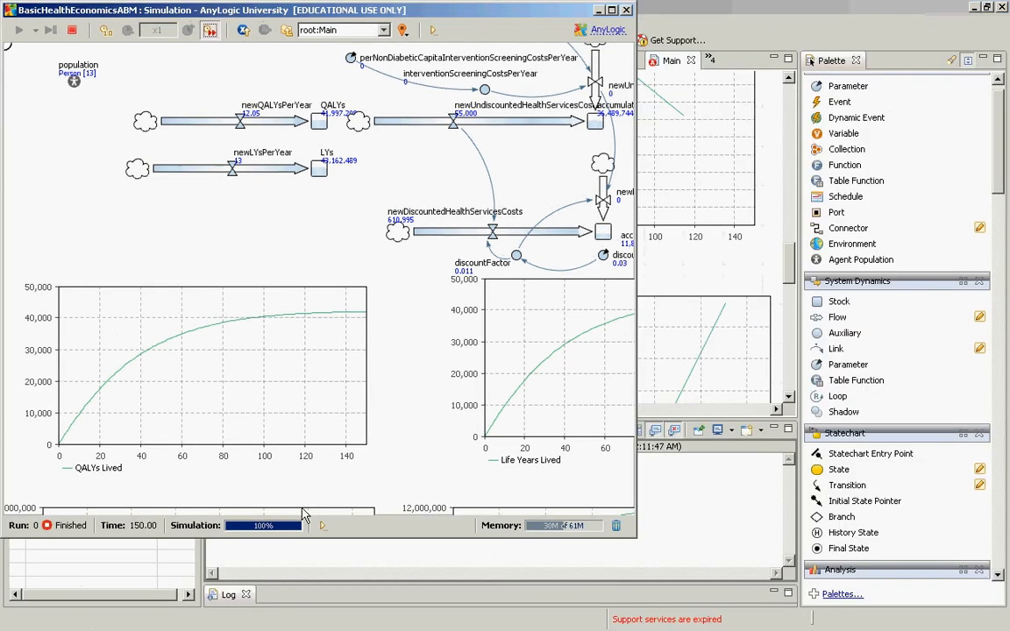
Close the Baseline simulation and run the AggressivePrediabetesPrevention experiment in the Main view, using an enlarged window and virtual-time speed.
{"action": "left_click", "coordinate": [627, 10]}
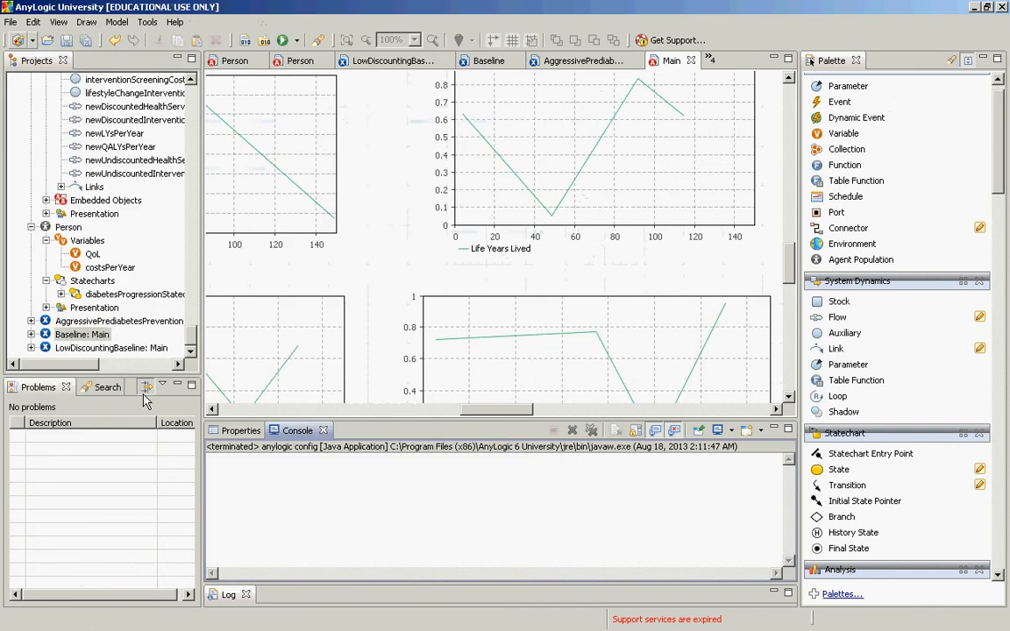
{"action": "right_click", "coordinate": [81, 324]}
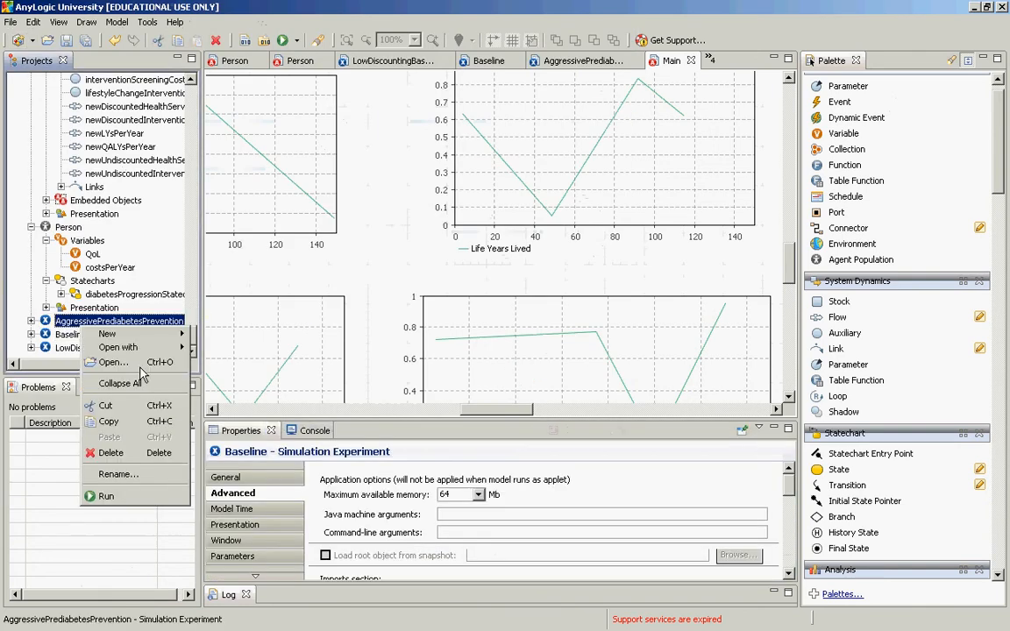
{"action": "left_click", "coordinate": [122, 496]}
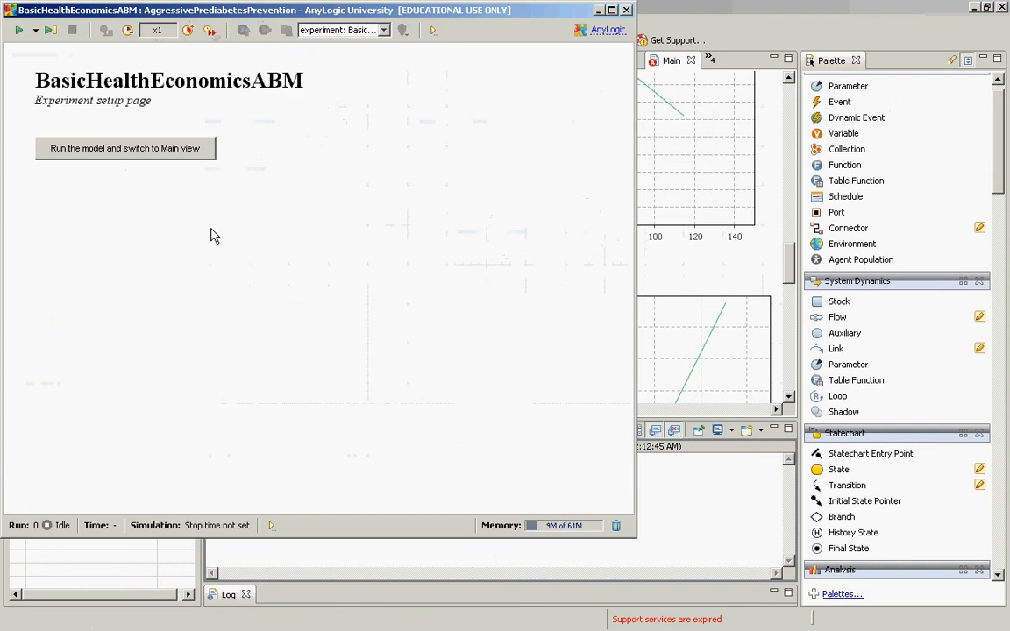
{"action": "left_click", "coordinate": [203, 153]}
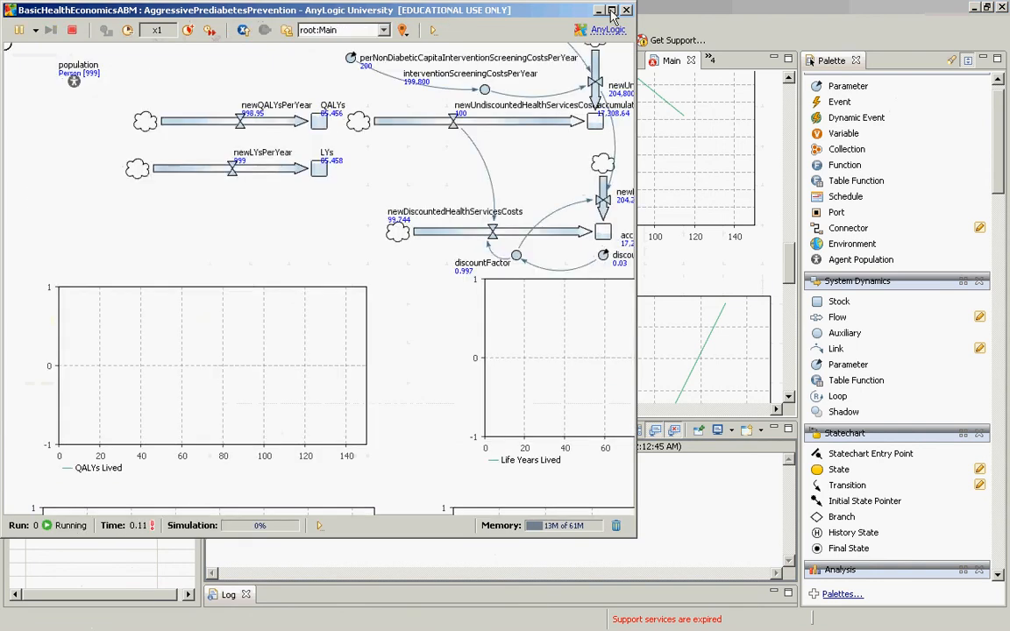
{"action": "left_click", "coordinate": [611, 10]}
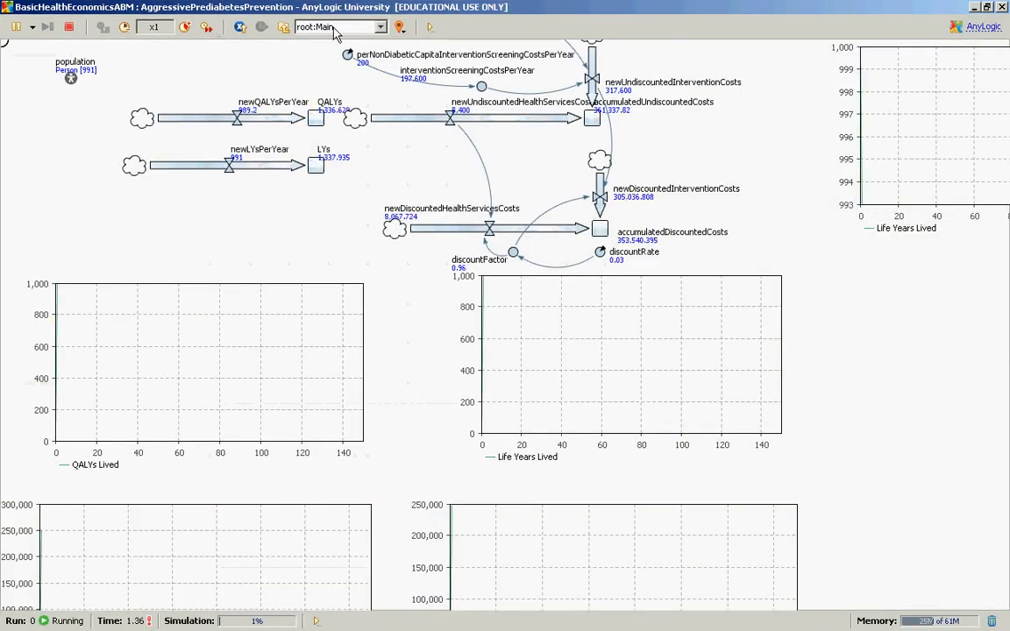
{"action": "left_click", "coordinate": [208, 26]}
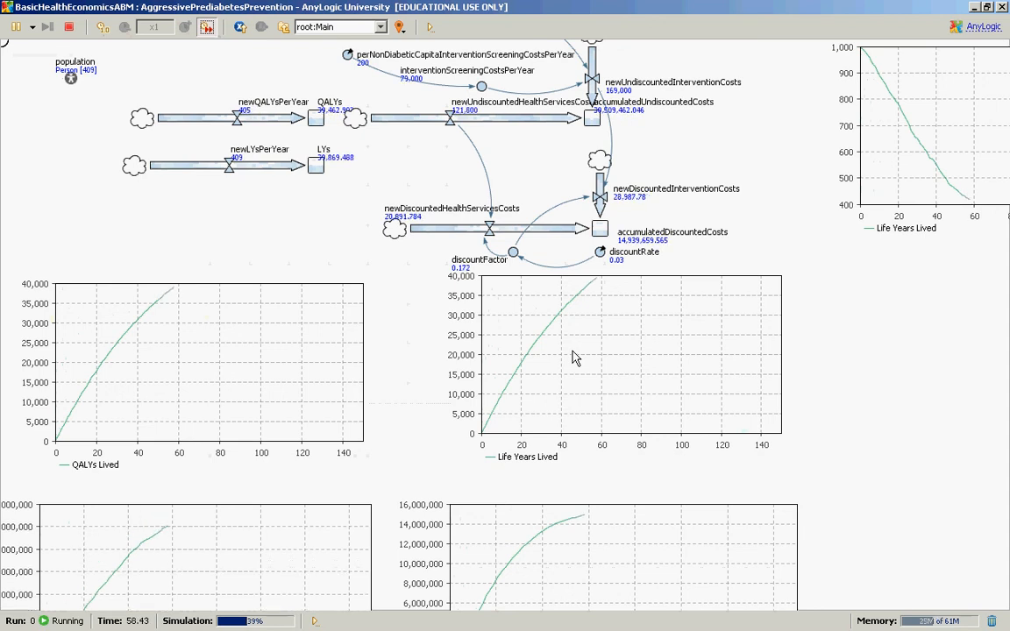
Examine the intervention cost flows and time plots until the AggressivePrediabetesPrevention run finishes, and close the simulation window.
{"action": "left_click_drag", "start_coordinate": [687, 147], "coordinate": [698, 206]}
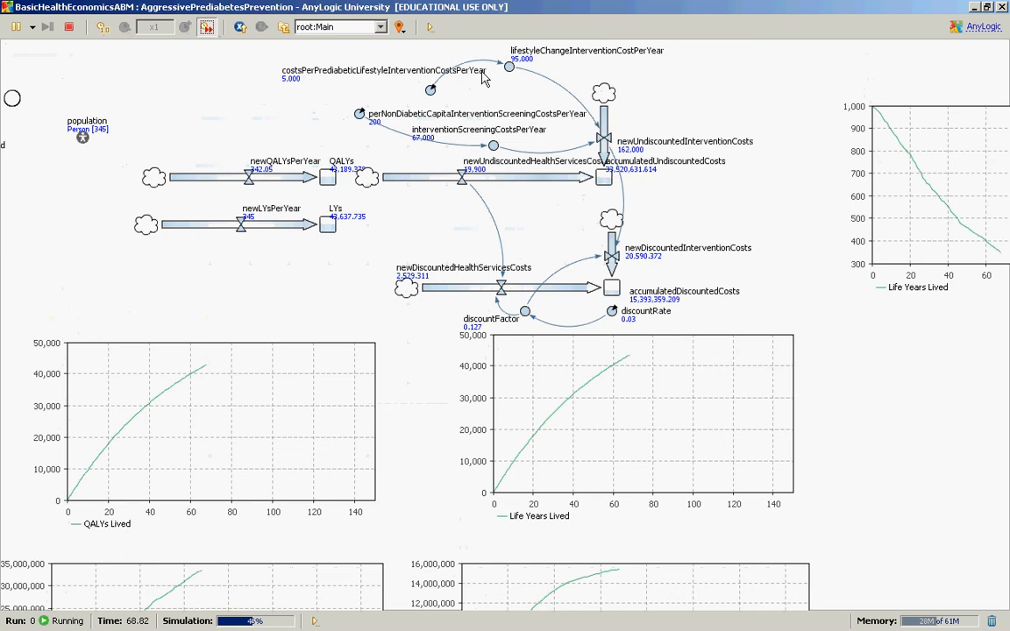
{"action": "left_click_drag", "start_coordinate": [895, 440], "coordinate": [859, 399]}
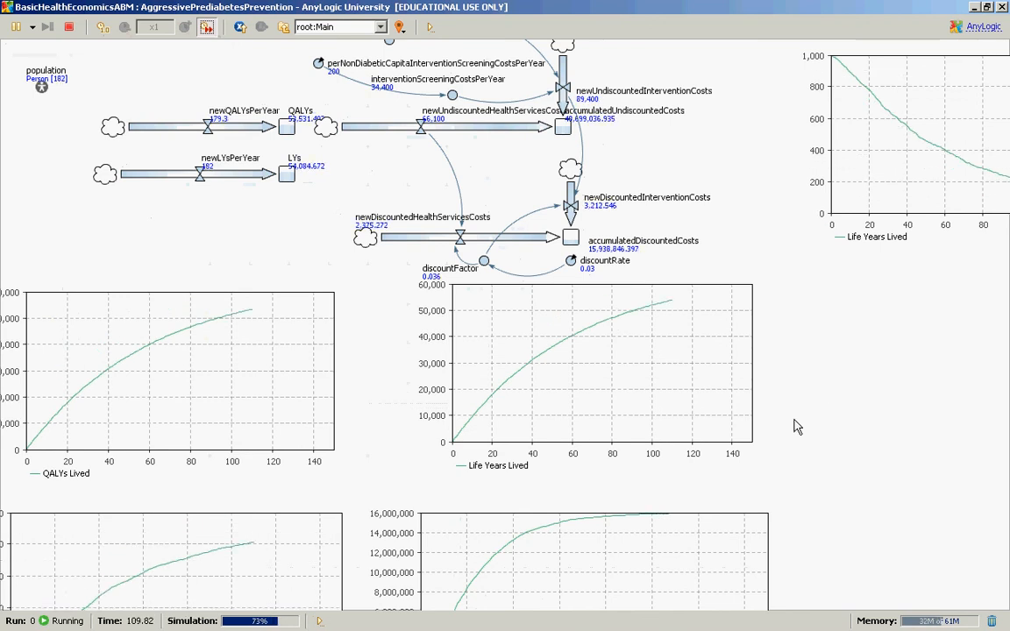
{"action": "left_click_drag", "start_coordinate": [797, 427], "coordinate": [721, 454]}
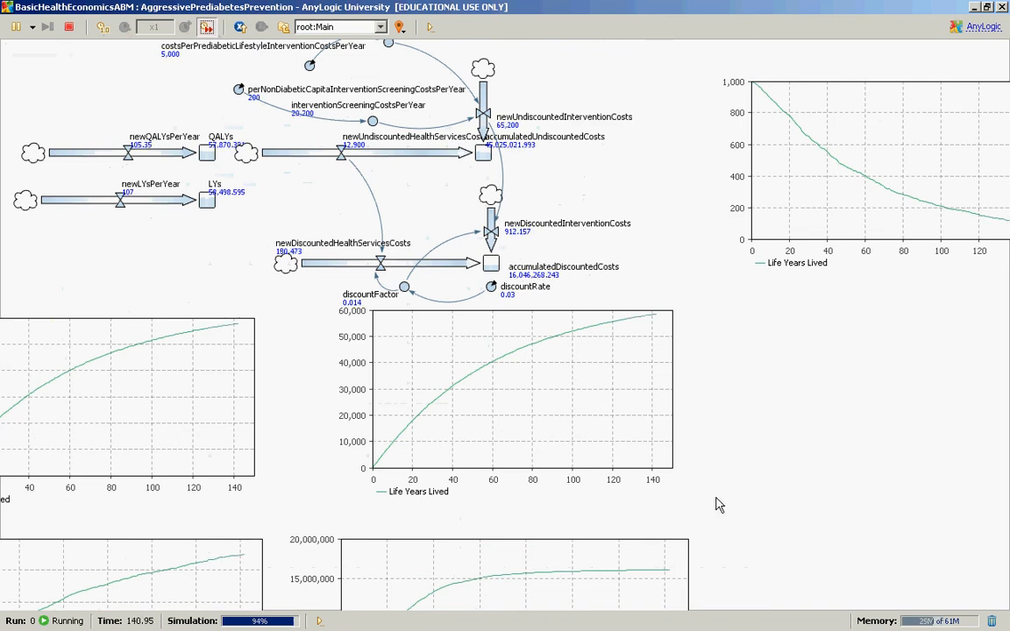
{"action": "left_click_drag", "start_coordinate": [717, 505], "coordinate": [726, 533]}
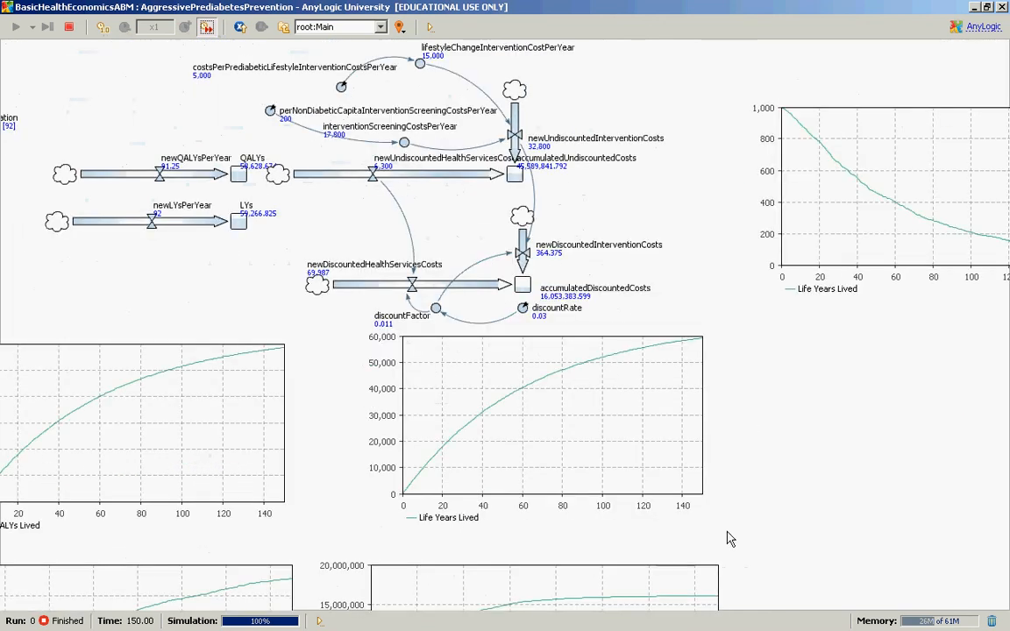
{"action": "left_click_drag", "start_coordinate": [952, 152], "coordinate": [831, 187]}
{"action": "left_click", "coordinate": [1001, 7]}
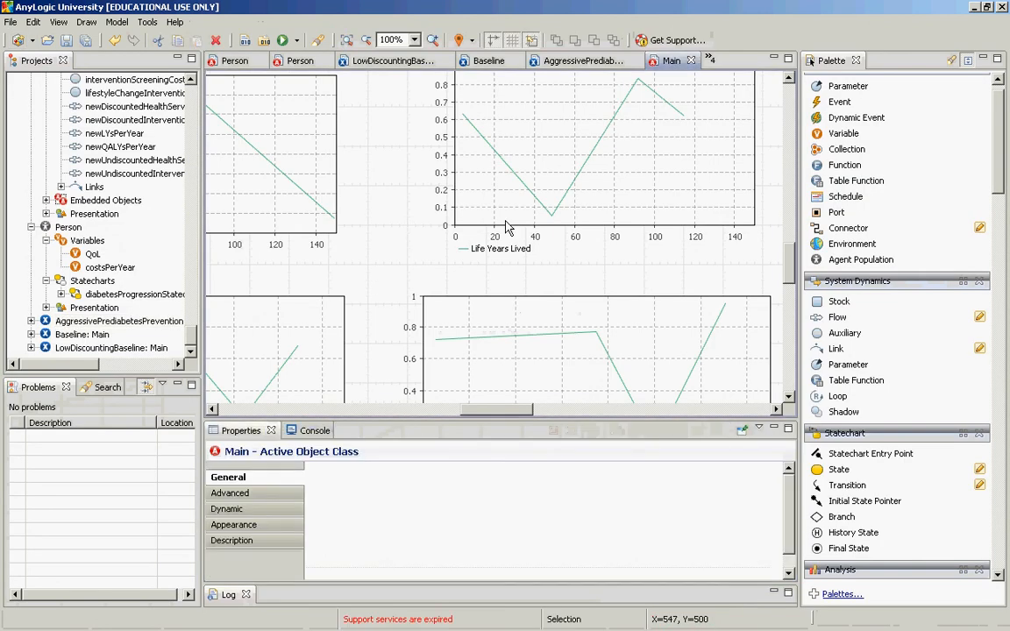
{"action": "right_click", "coordinate": [408, 228]}
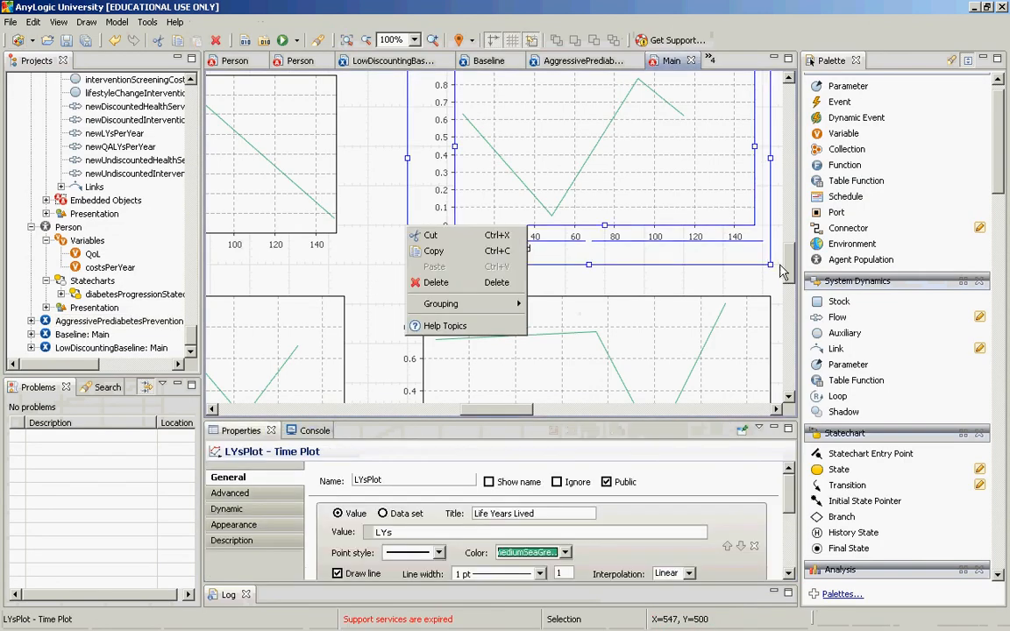
{"action": "left_click_drag", "start_coordinate": [792, 261], "coordinate": [791, 209]}
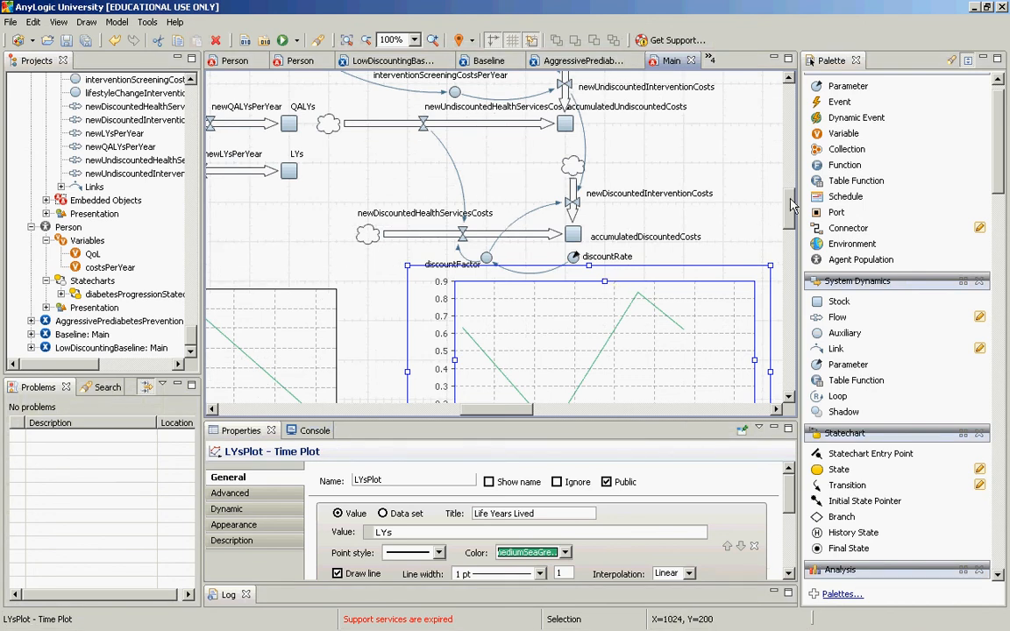
{"action": "left_click_drag", "start_coordinate": [792, 204], "coordinate": [791, 182]}
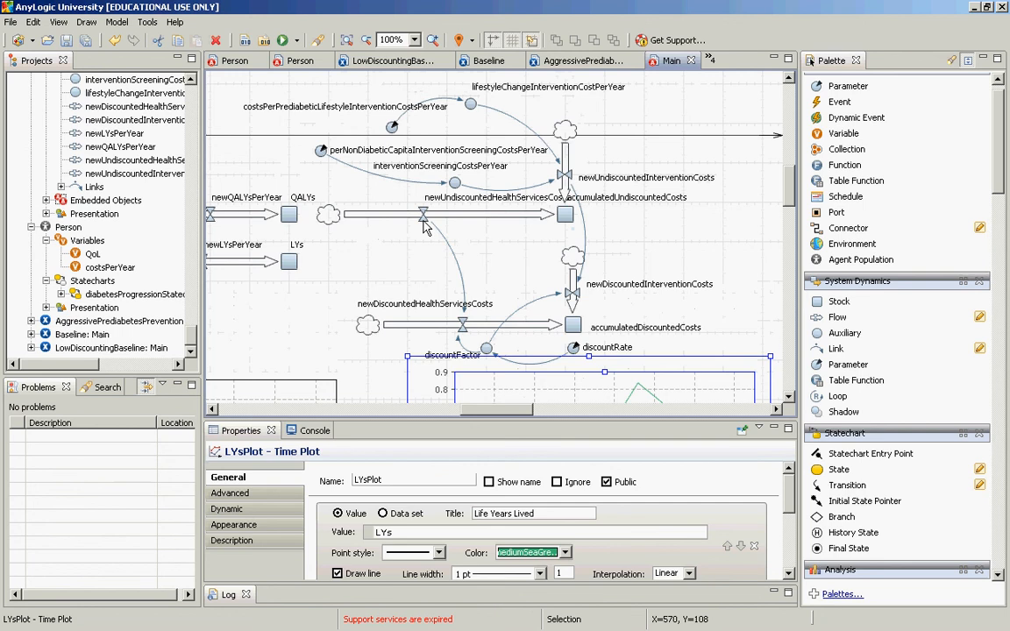
{"action": "key", "text": "alt+Tab"}
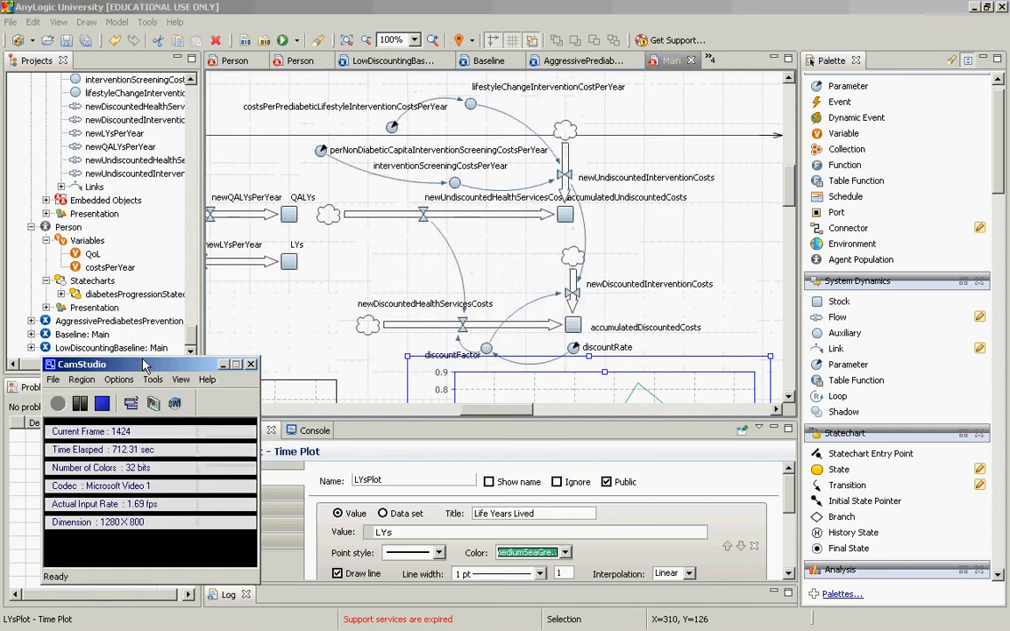